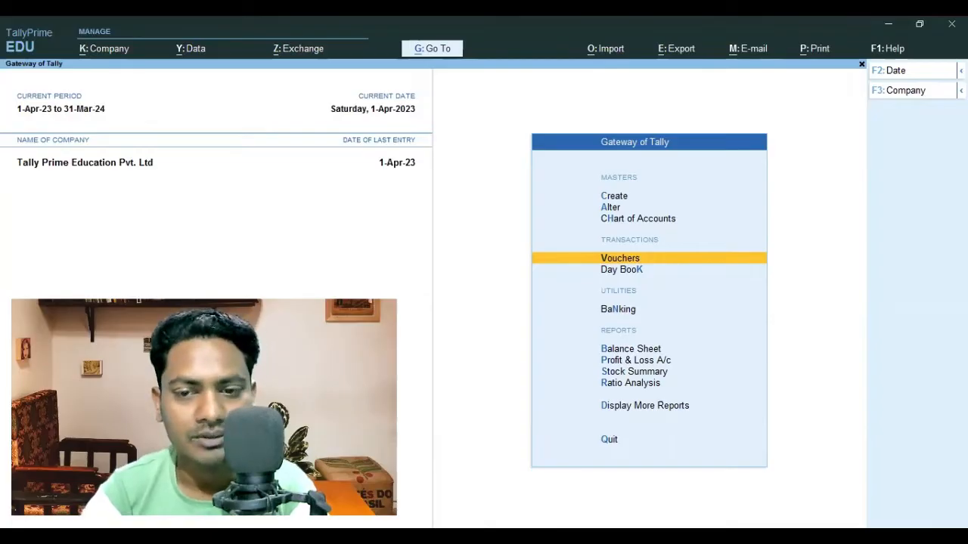
- In a new sales voucher, switch the input language to Hindi (Hindi Traditional keyboard) and open the On-Screen Keyboard
left_click(645, 259)
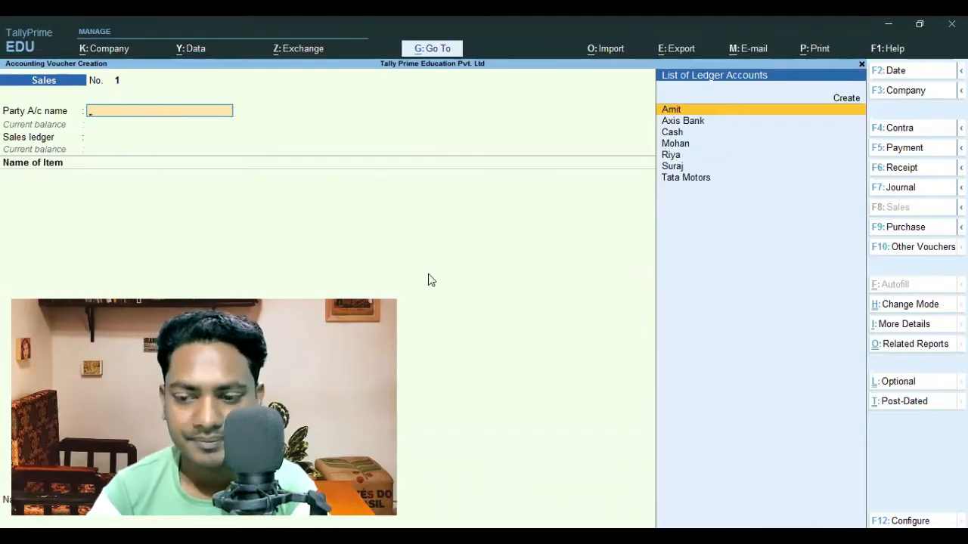
left_click(887, 536)
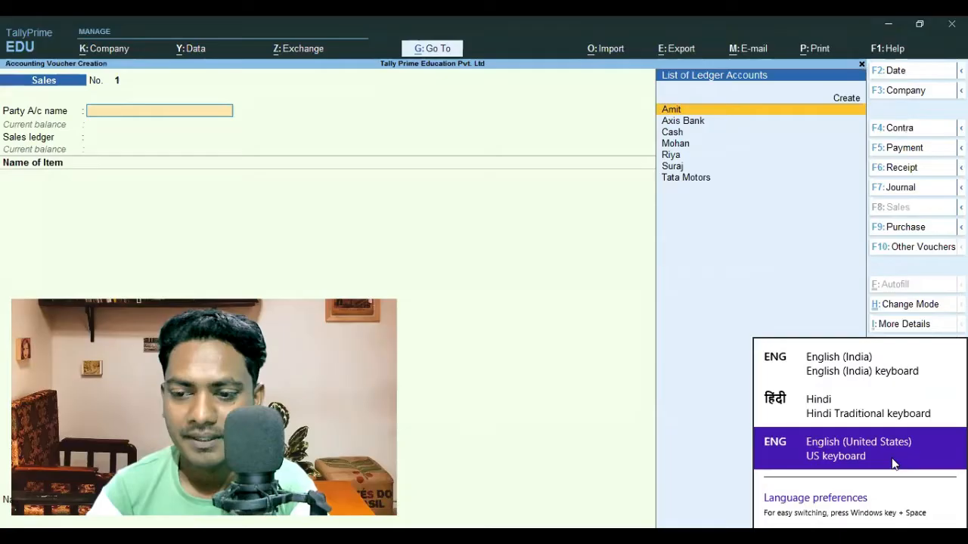
left_click(840, 407)
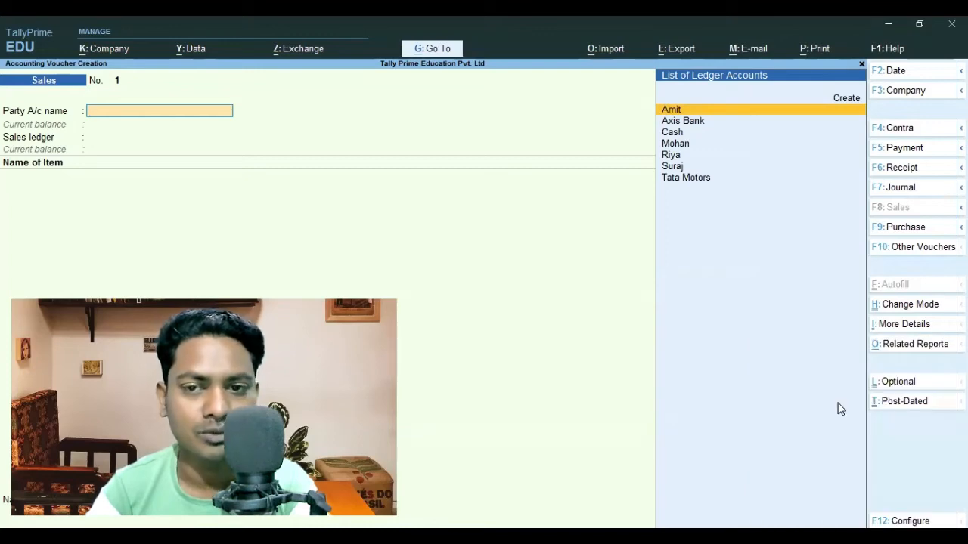
left_click(651, 536)
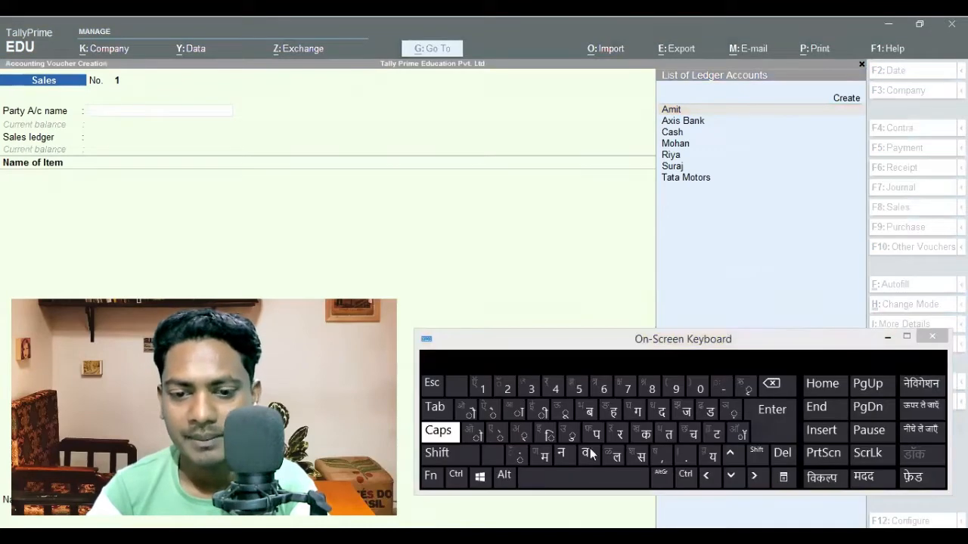
left_click(763, 322)
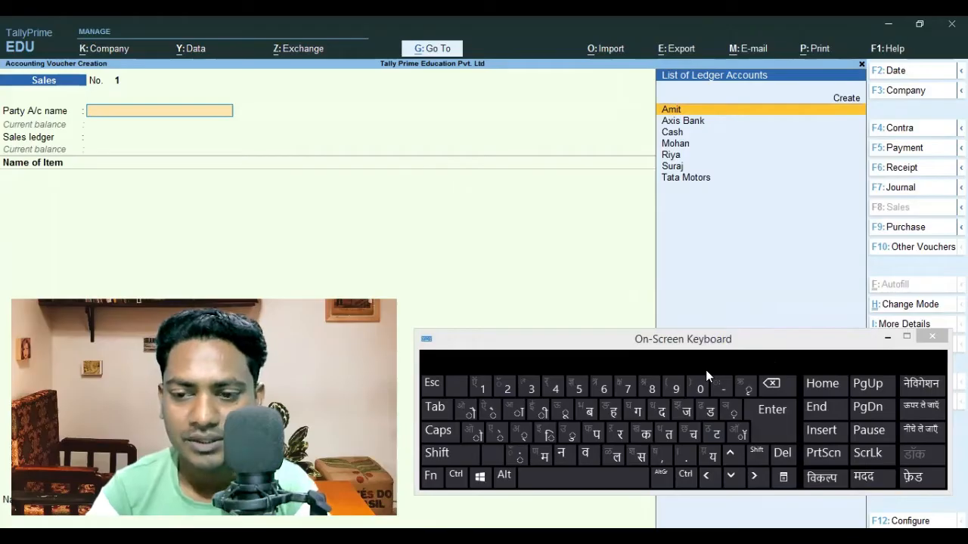
- Start creating a new party ledger from the voucher and enter the customer's full name in Hindi as its name
left_click(845, 99)
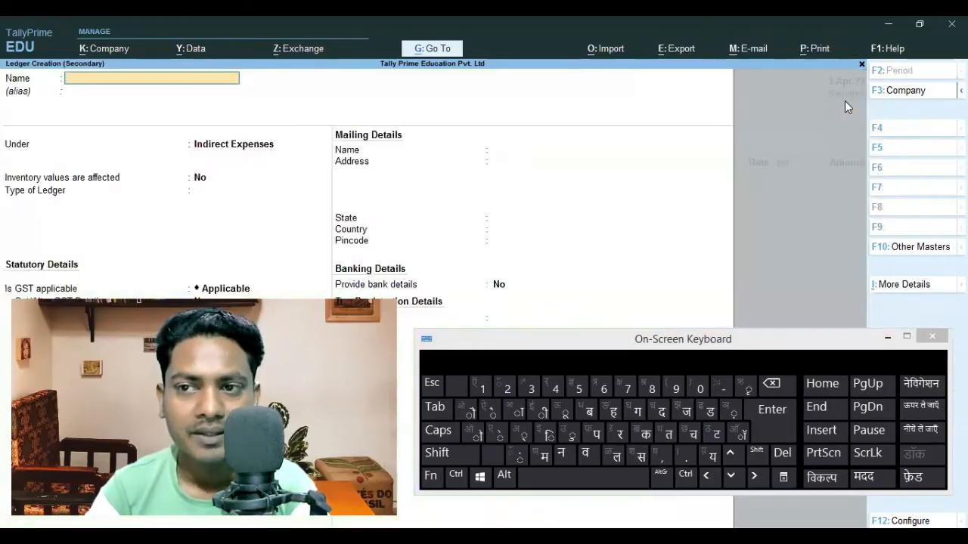
left_click(639, 457)
left_click(570, 433)
left_click(618, 433)
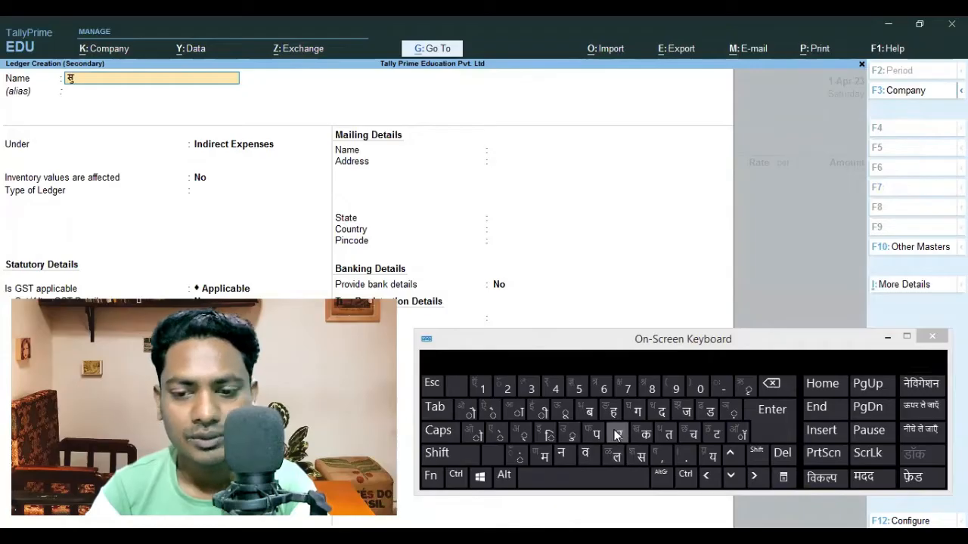
left_click(504, 430)
left_click(443, 453)
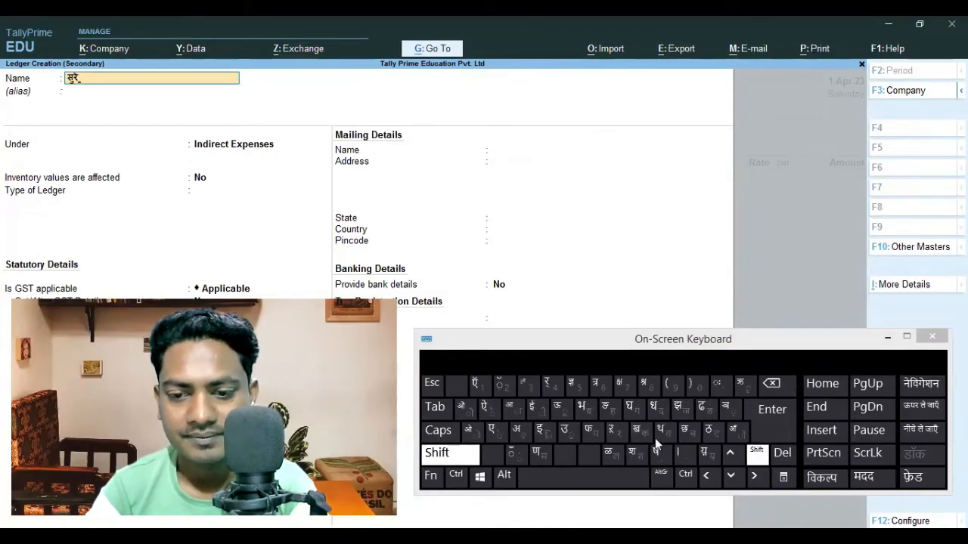
left_click(640, 457)
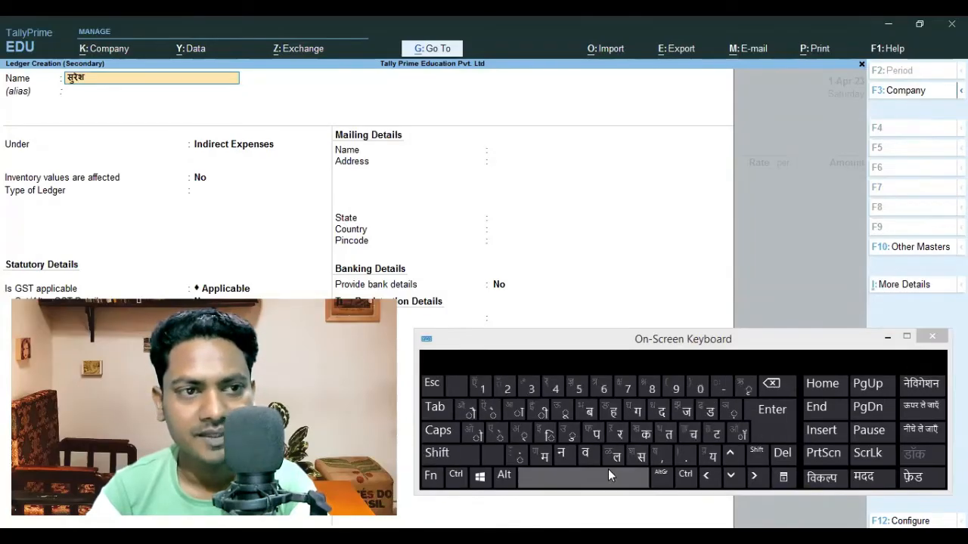
left_click(643, 437)
left_click(571, 437)
left_click(542, 457)
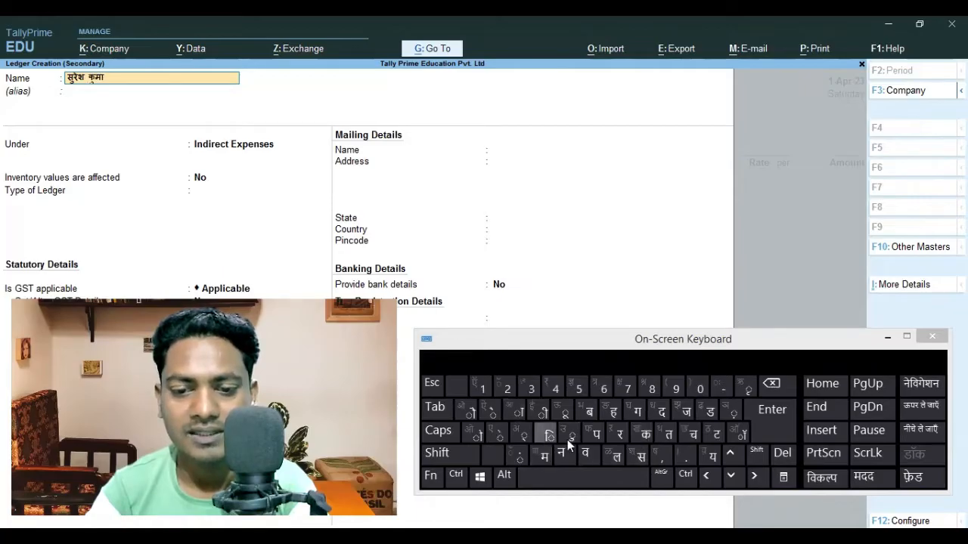
left_click(771, 431)
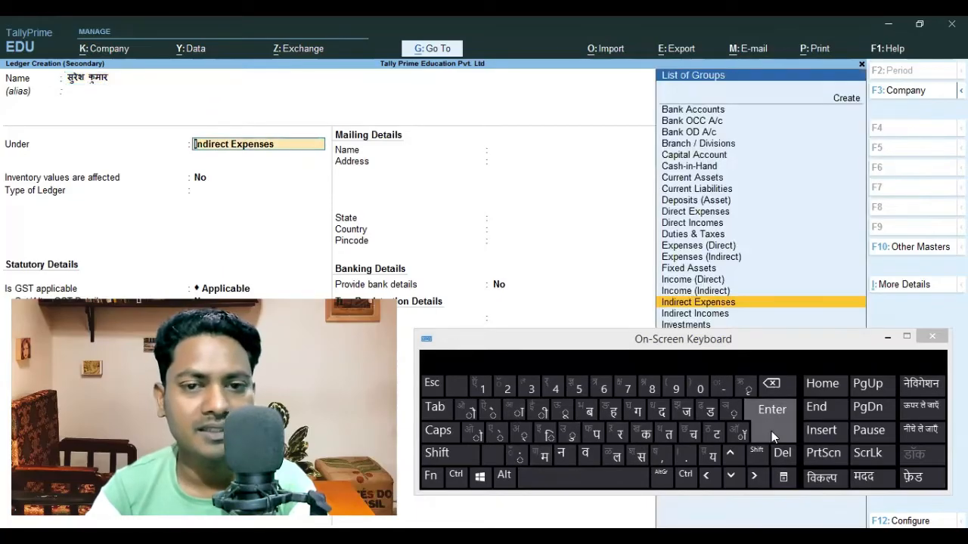
- Place the new ledger under the Sundry Debtors group
key("Down")
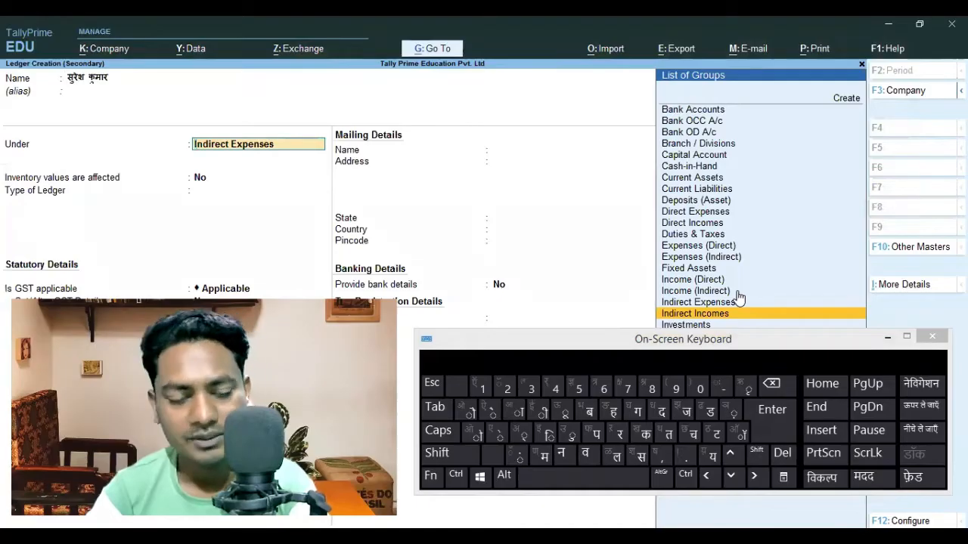
left_click(887, 339)
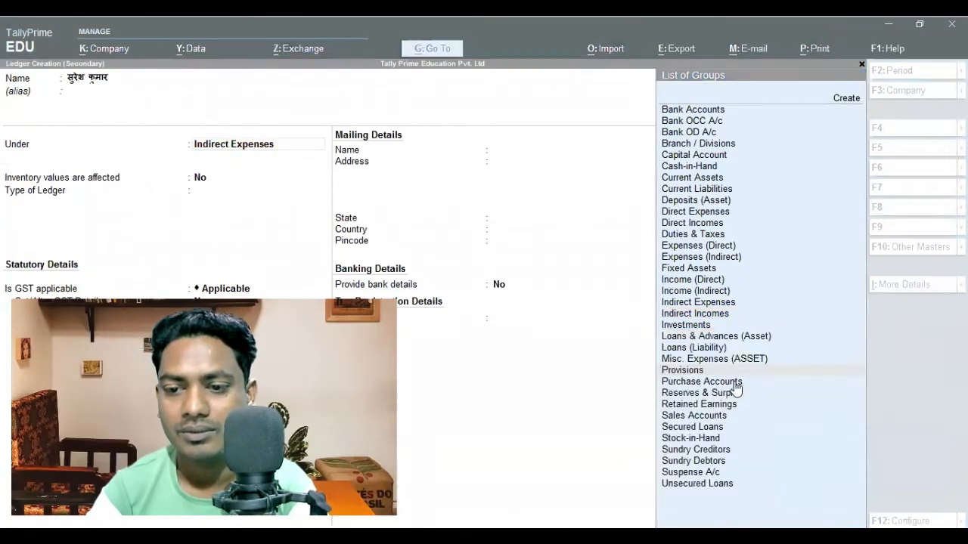
left_click(695, 463)
left_click(697, 463)
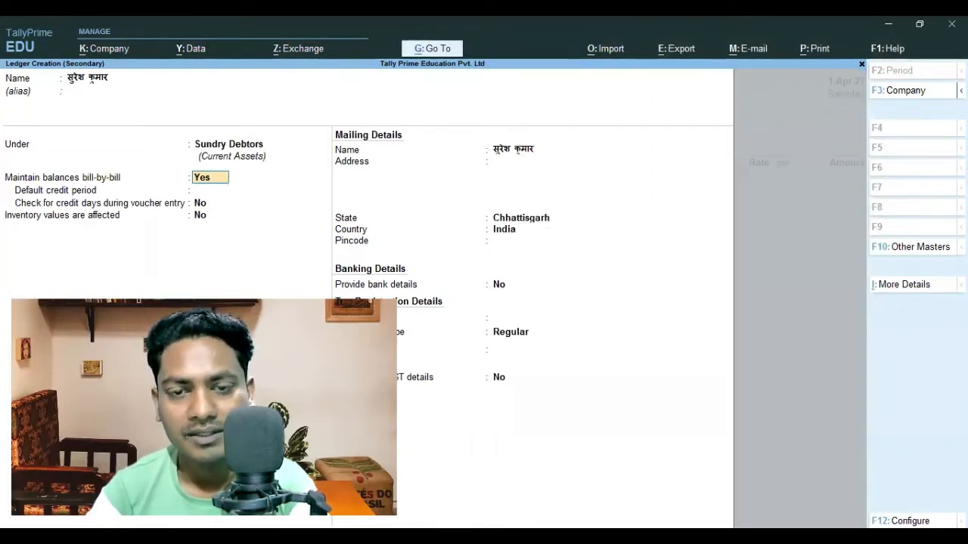
- Keep bill-by-bill balances at Yes and set the ledger's default credit period to 15 Days
key("alt+Tab")
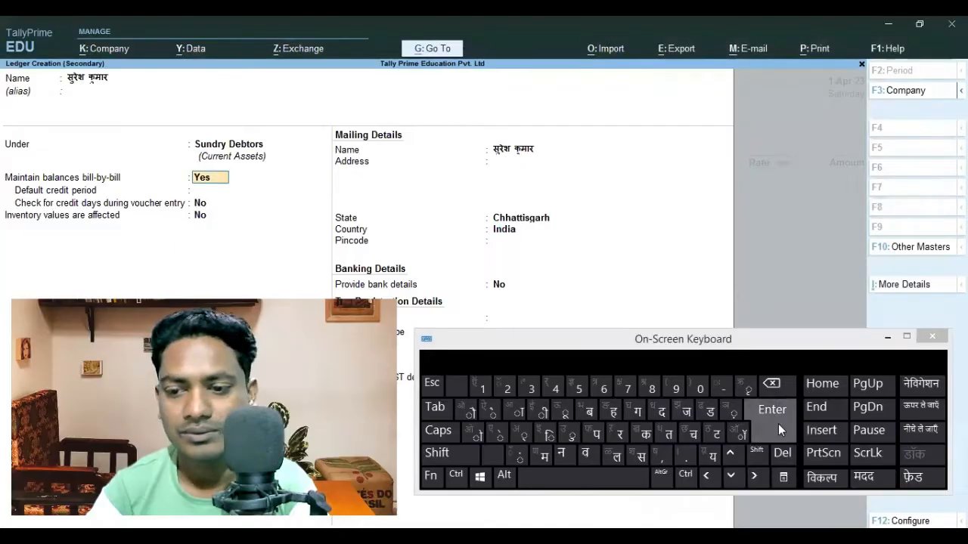
left_click(775, 412)
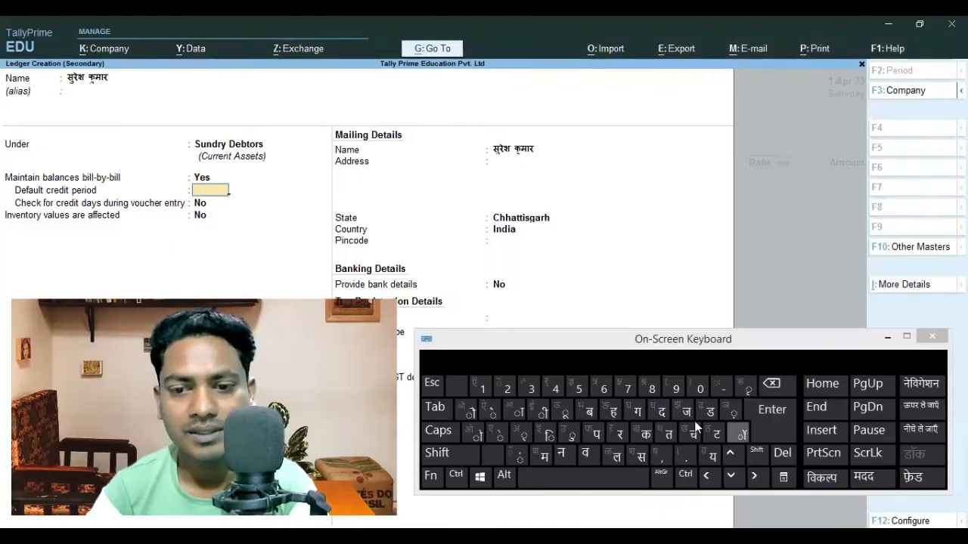
left_click(486, 390)
left_click(578, 387)
left_click(780, 433)
left_click(779, 433)
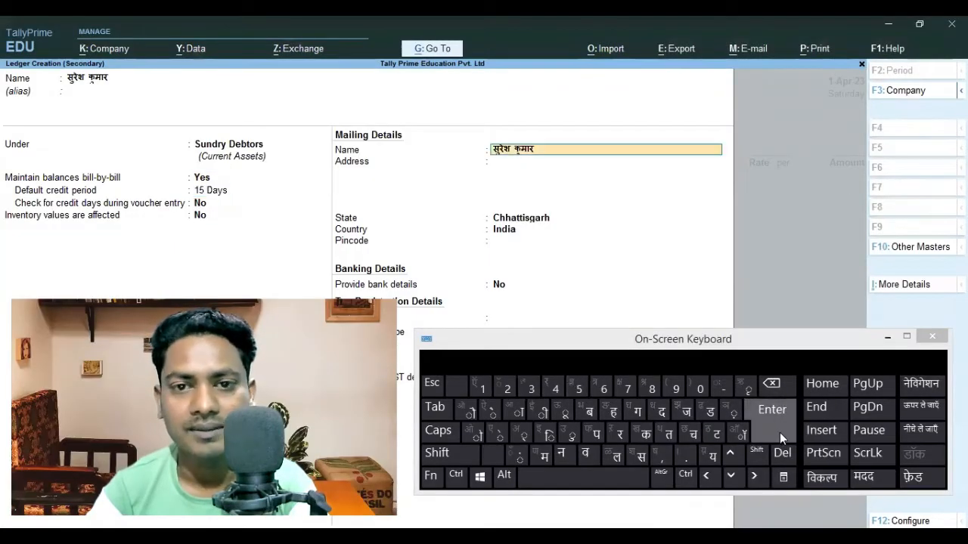
- Accept the mailing name and begin the first address line with the customer's shop number in Hindi
left_click(780, 432)
left_click(462, 454)
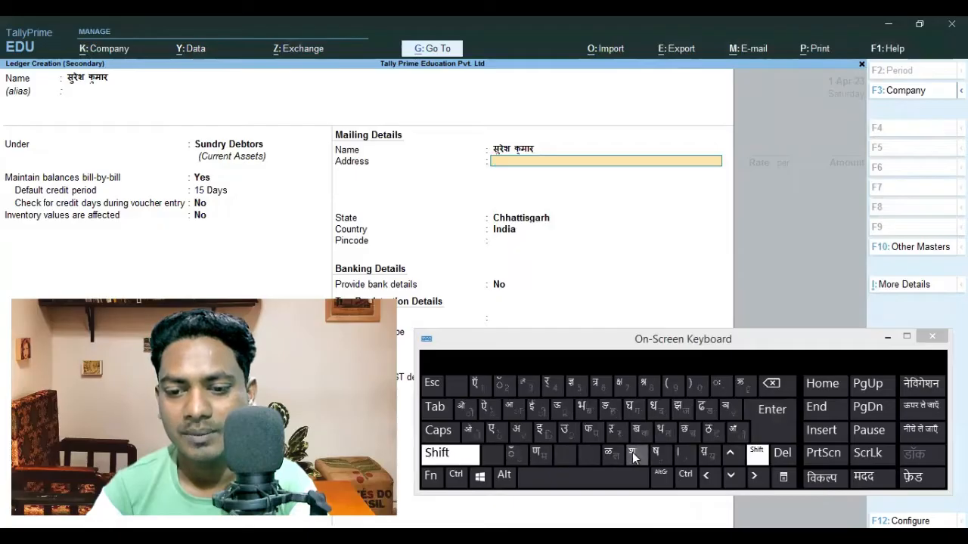
left_click(632, 452)
left_click(742, 434)
left_click(591, 434)
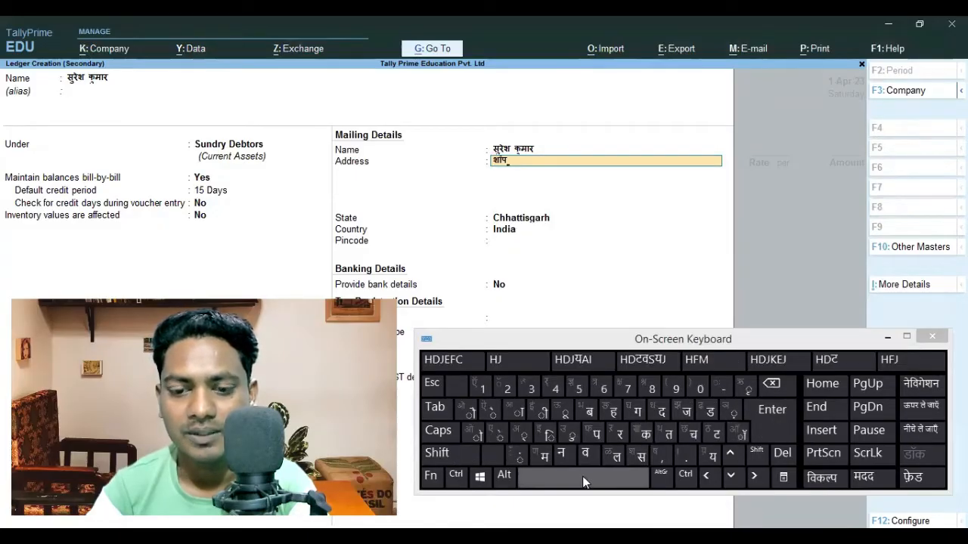
left_click(584, 481)
left_click(560, 454)
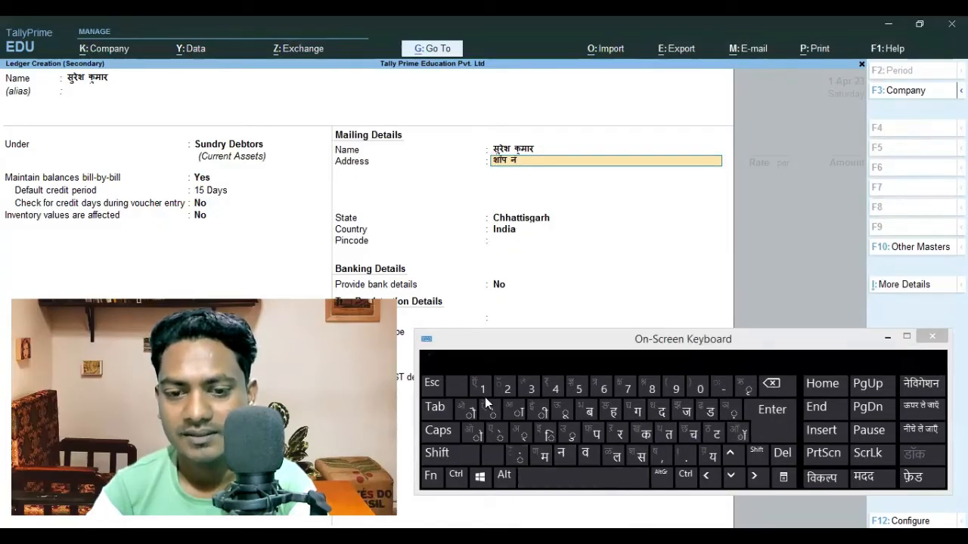
left_click(507, 389)
left_click(564, 466)
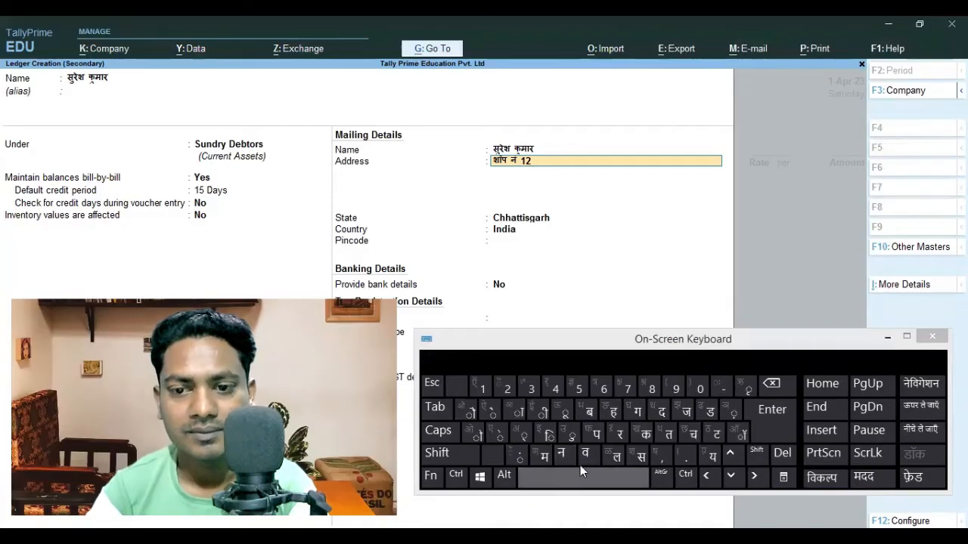
- Complete the first line of the mailing address with the building name in Hindi
left_click(659, 409)
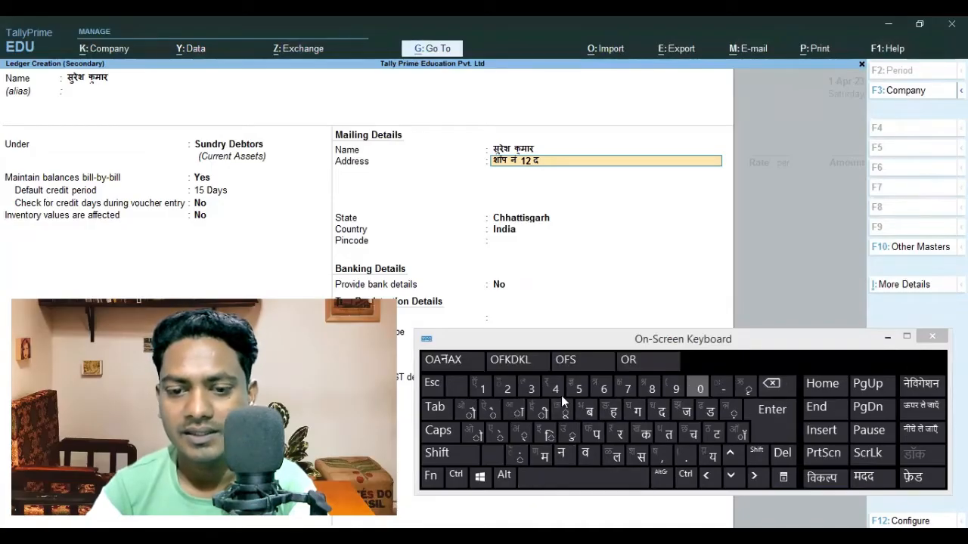
left_click(542, 407)
left_click(569, 460)
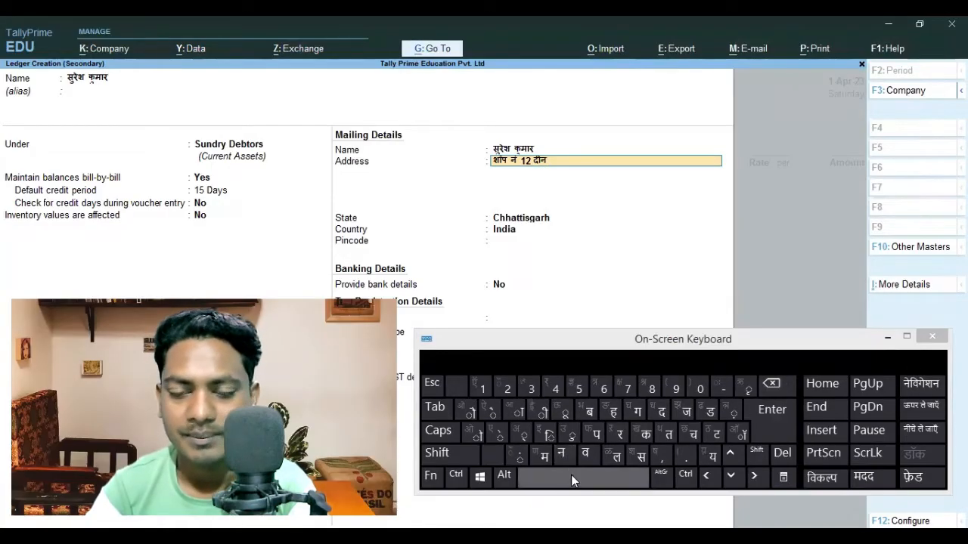
left_click(658, 411)
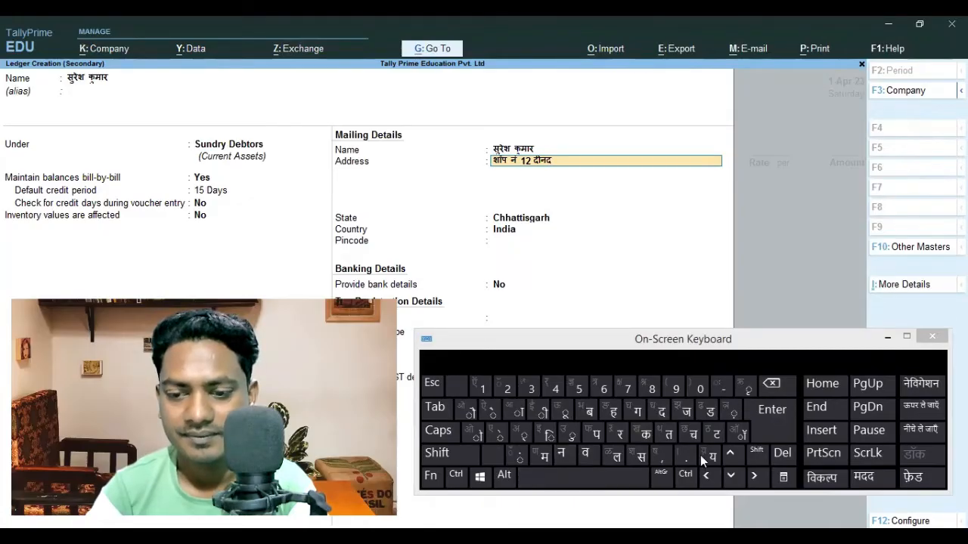
left_click(518, 411)
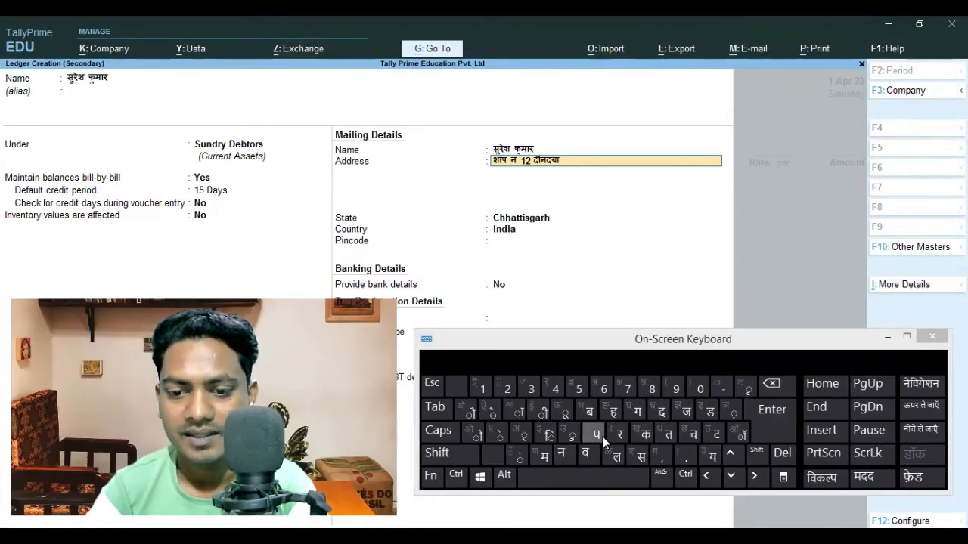
left_click(614, 477)
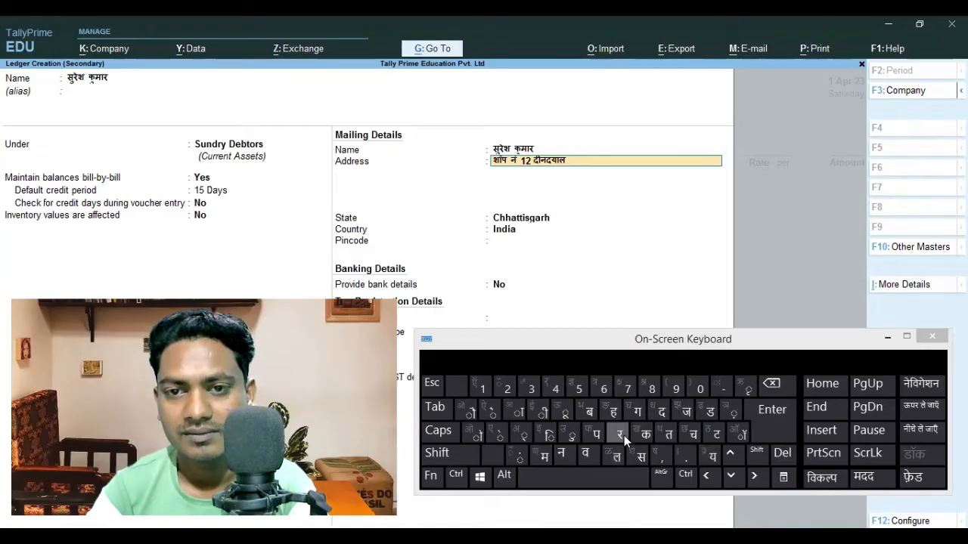
left_click(647, 434)
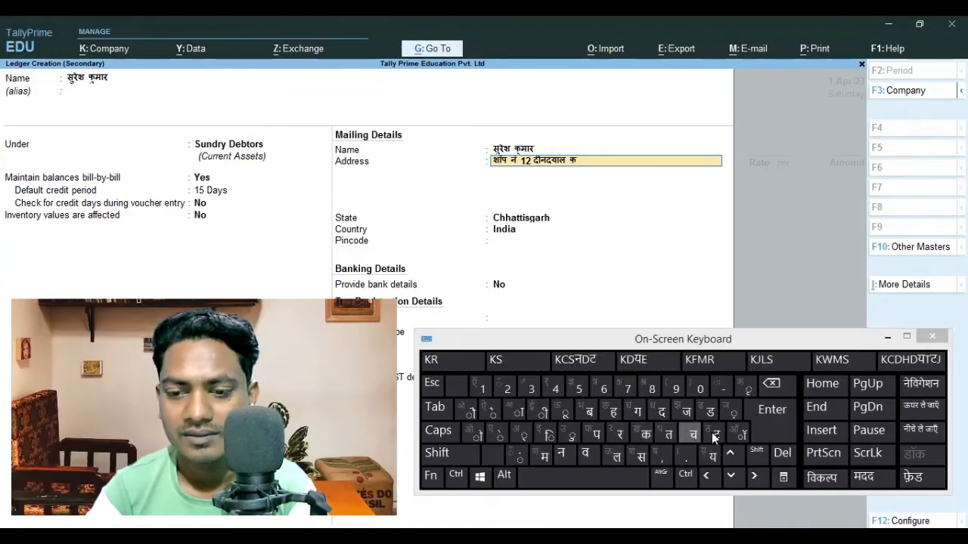
left_click(741, 434)
left_click(538, 457)
left_click(603, 442)
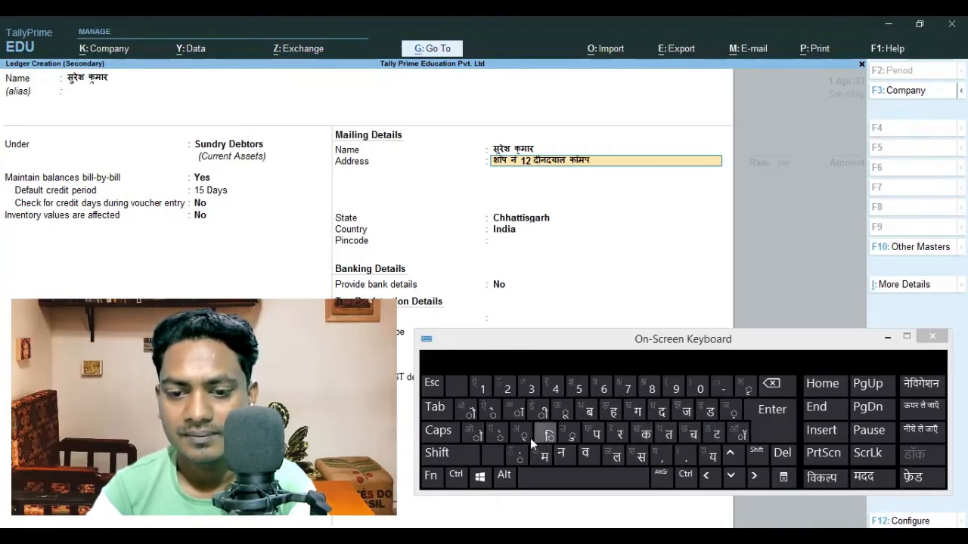
left_click(525, 435)
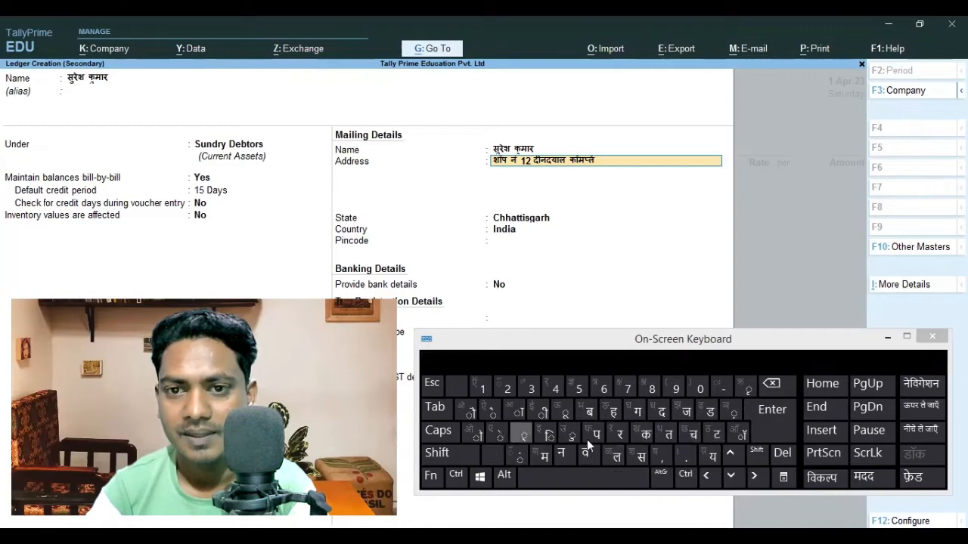
left_click(646, 434)
left_click(525, 434)
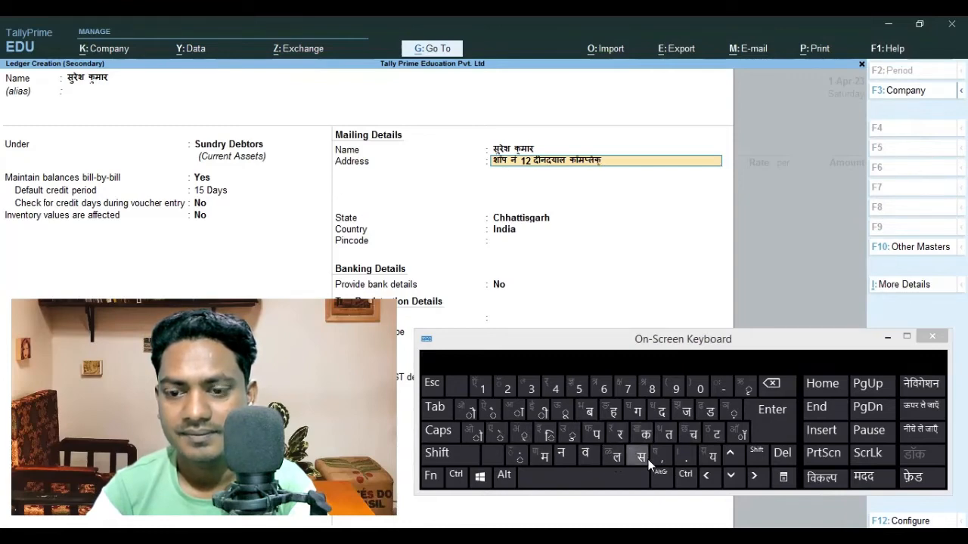
left_click(776, 428)
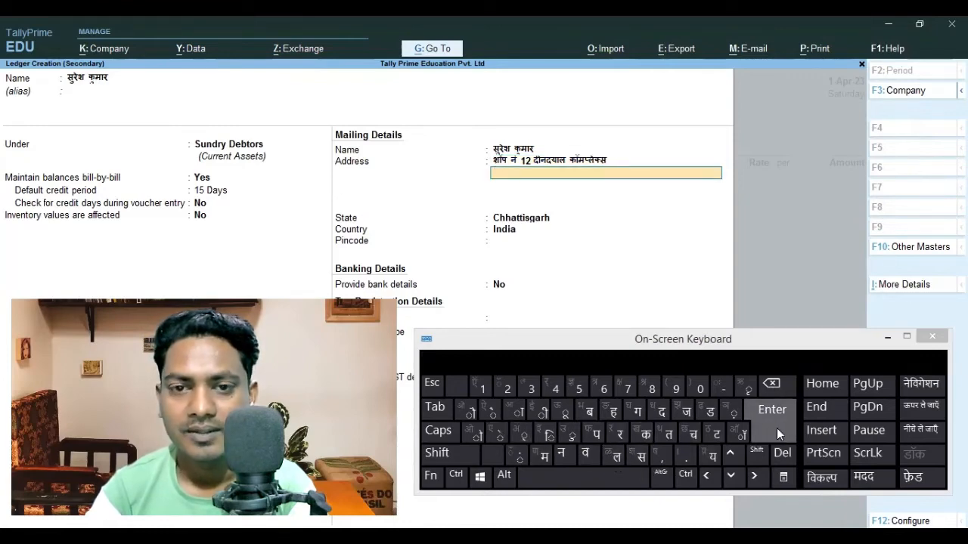
- Fill in the second line of the customer's mailing address with the road name in Hindi
left_click(598, 432)
left_click(514, 408)
left_click(586, 453)
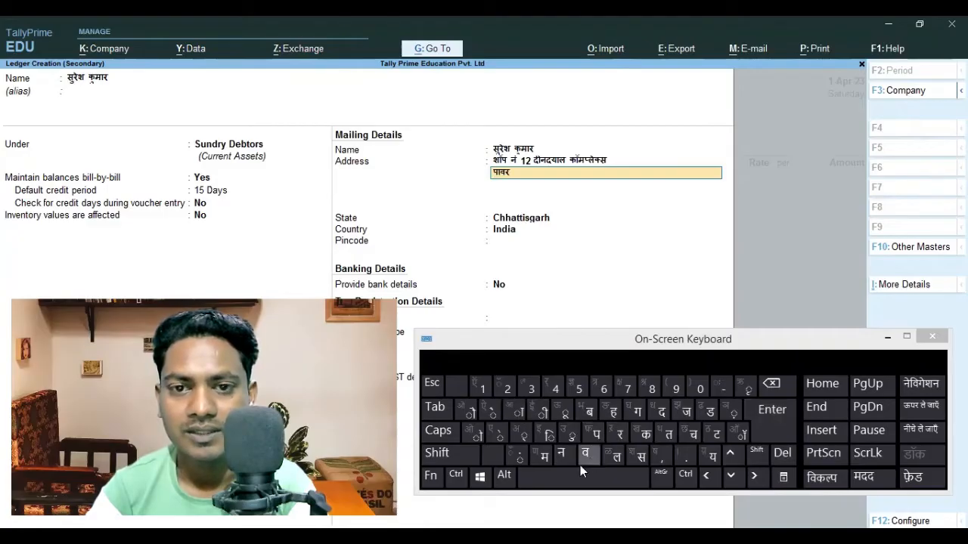
left_click(579, 470)
left_click(614, 413)
left_click(520, 409)
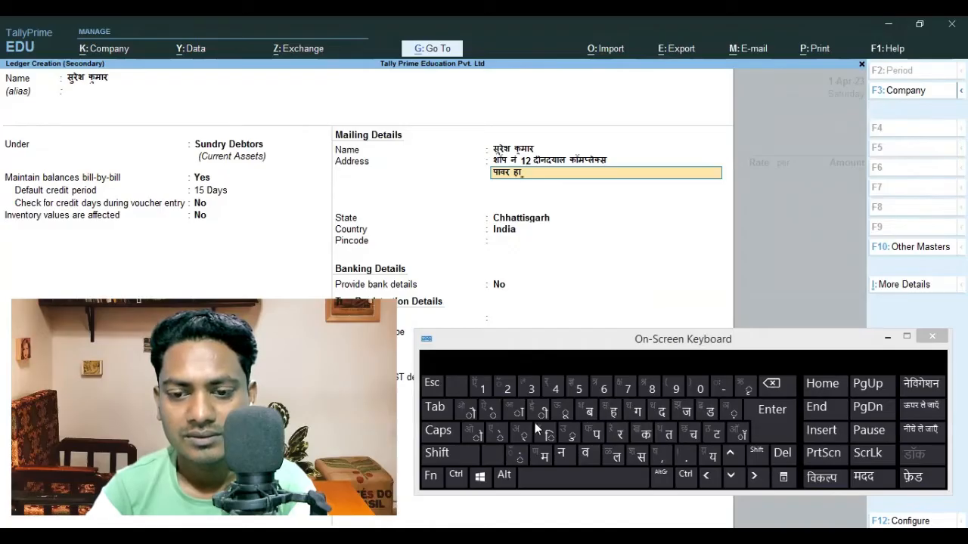
left_click(439, 453)
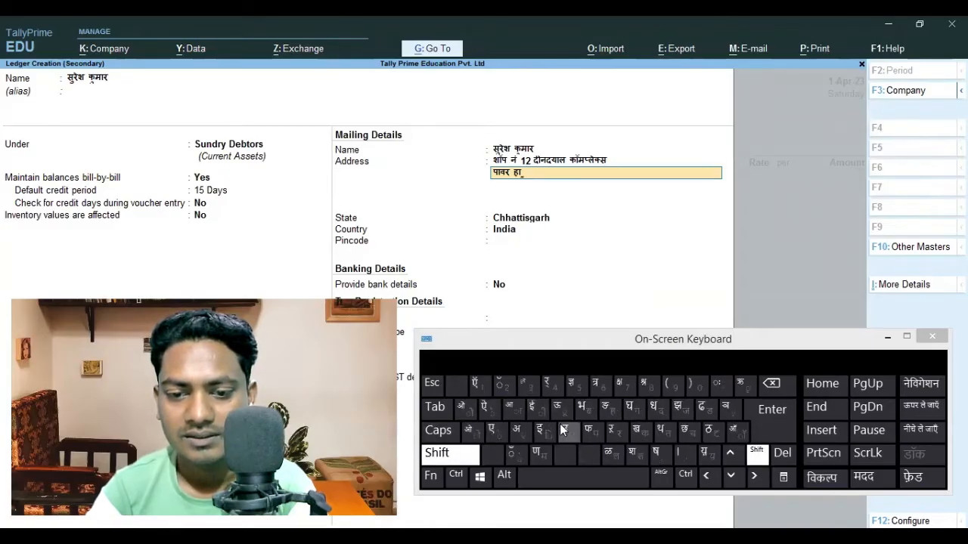
left_click(563, 430)
left_click(640, 457)
left_click(624, 477)
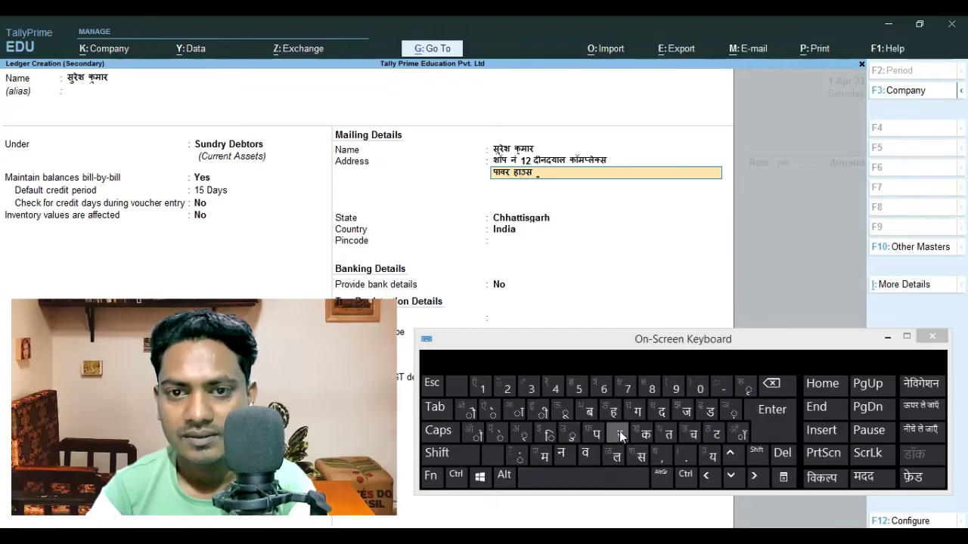
left_click(464, 431)
left_click(763, 412)
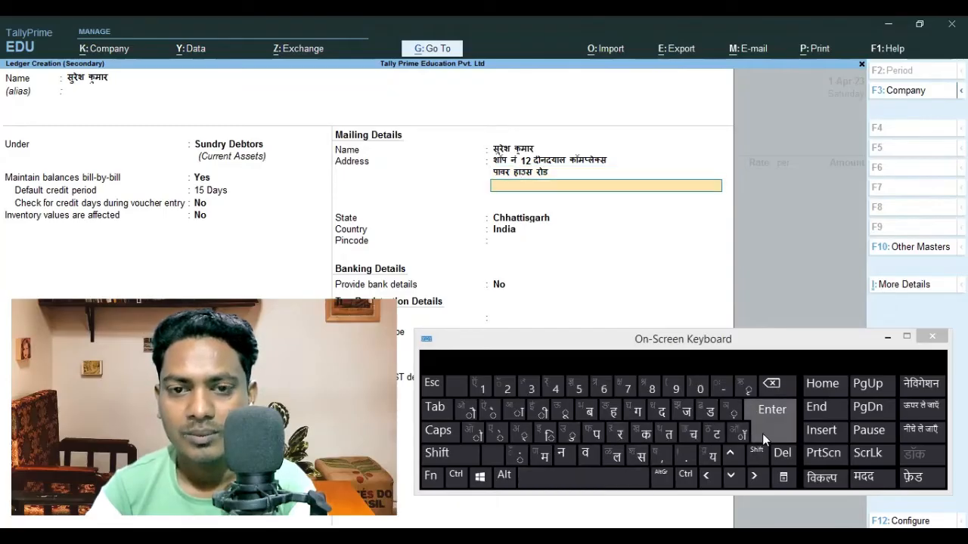
- Enter the customer's city in Hindi on the third address line and accept the state Chhattisgarh and country India
left_click(642, 435)
left_click(485, 435)
left_click(619, 433)
left_click(589, 412)
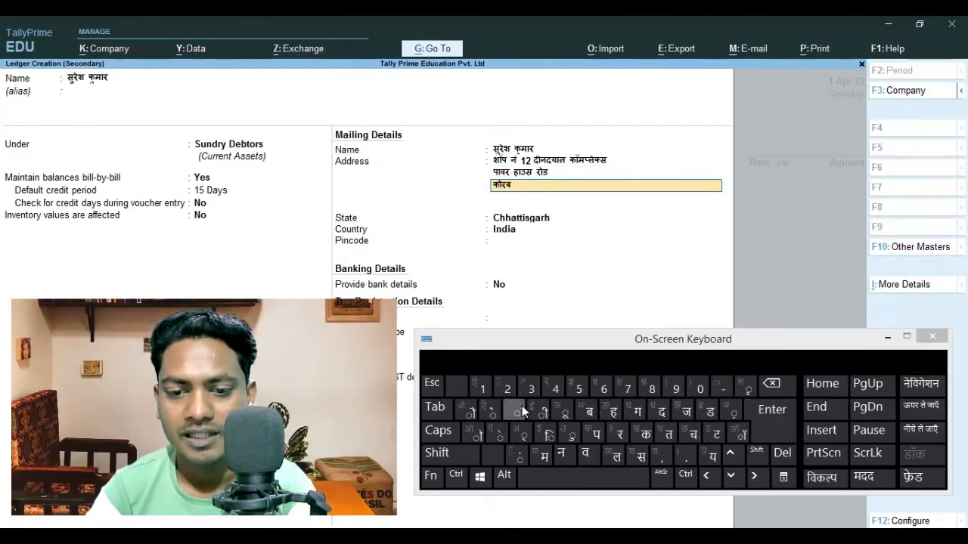
left_click(520, 411)
left_click(770, 431)
left_click(768, 428)
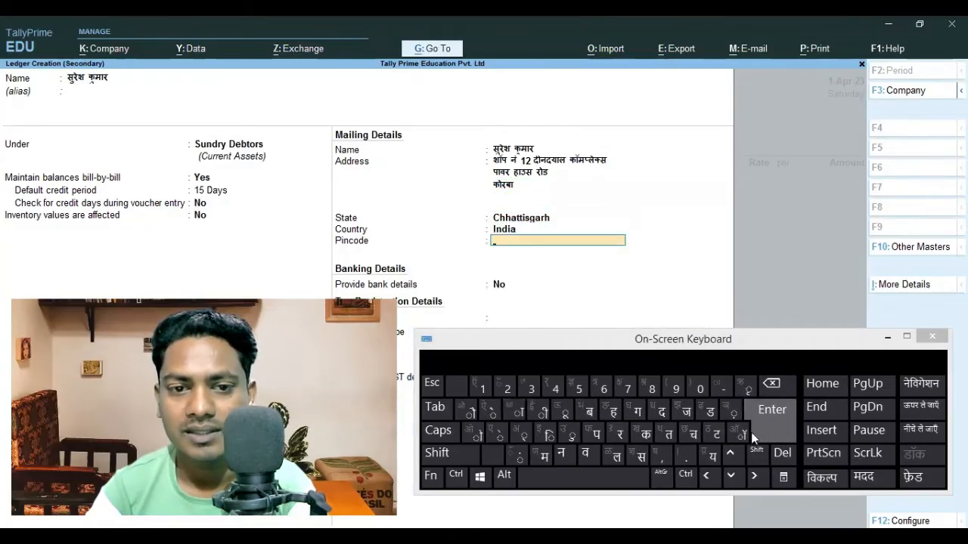
- Enter the customer's postal pincode, keep the remaining ledger details at their defaults and save the customer ledger
left_click(549, 389)
left_click(626, 389)
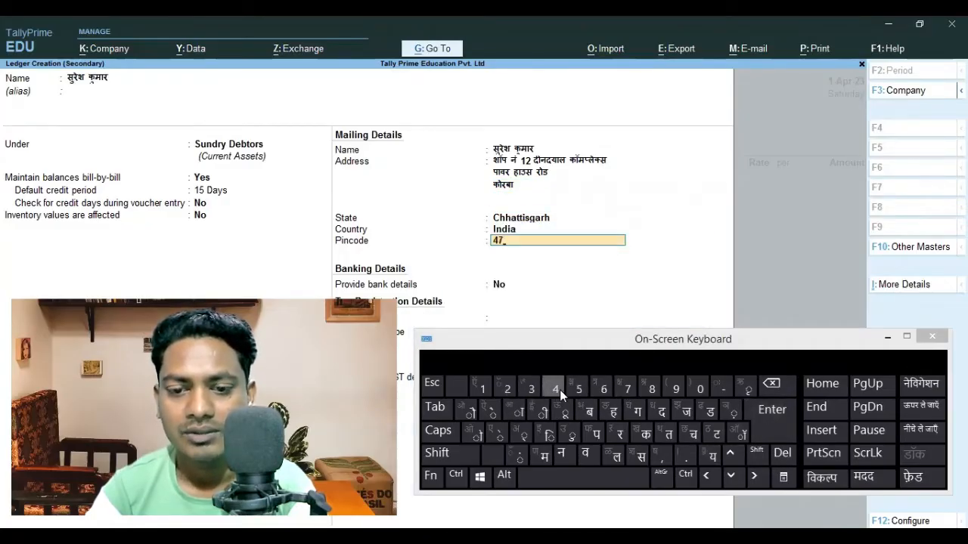
left_click(771, 384)
left_click(579, 389)
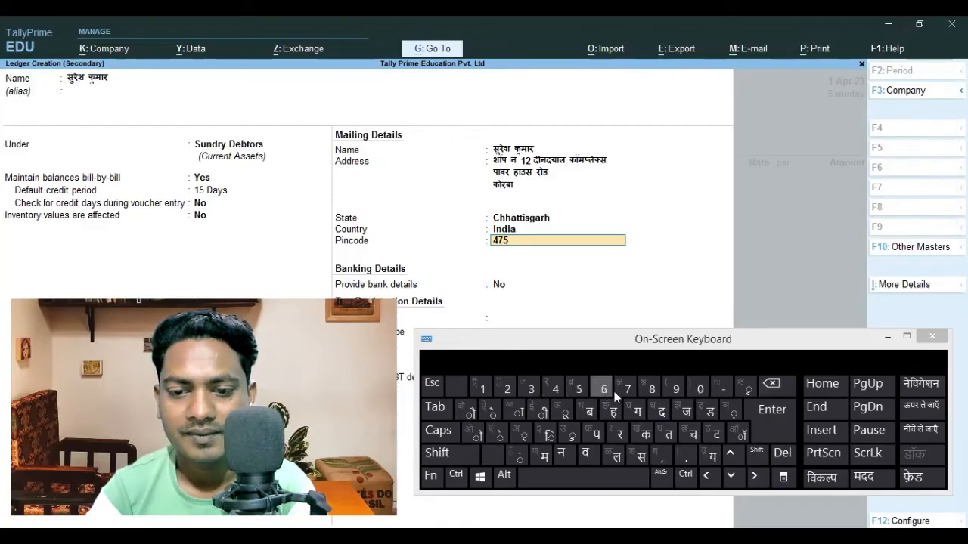
left_click(671, 392)
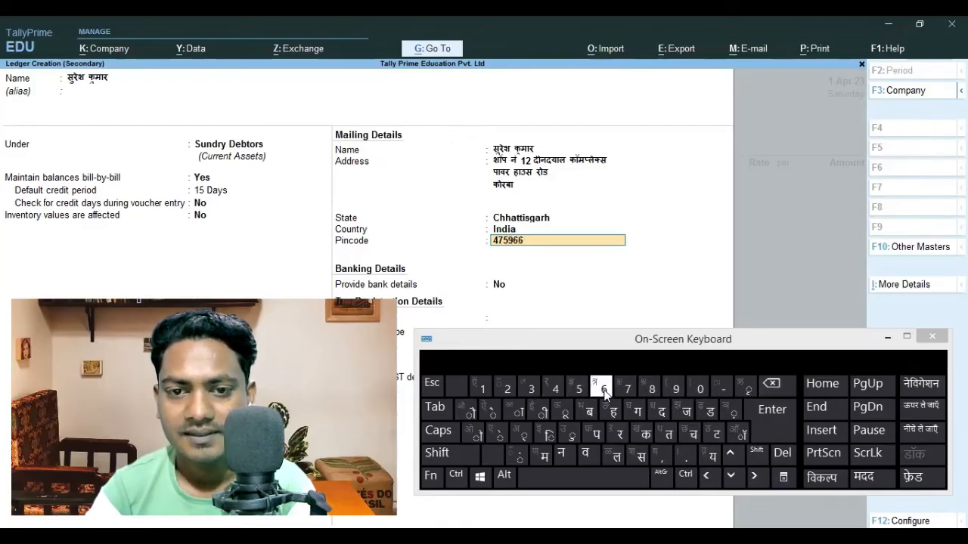
left_click(773, 426)
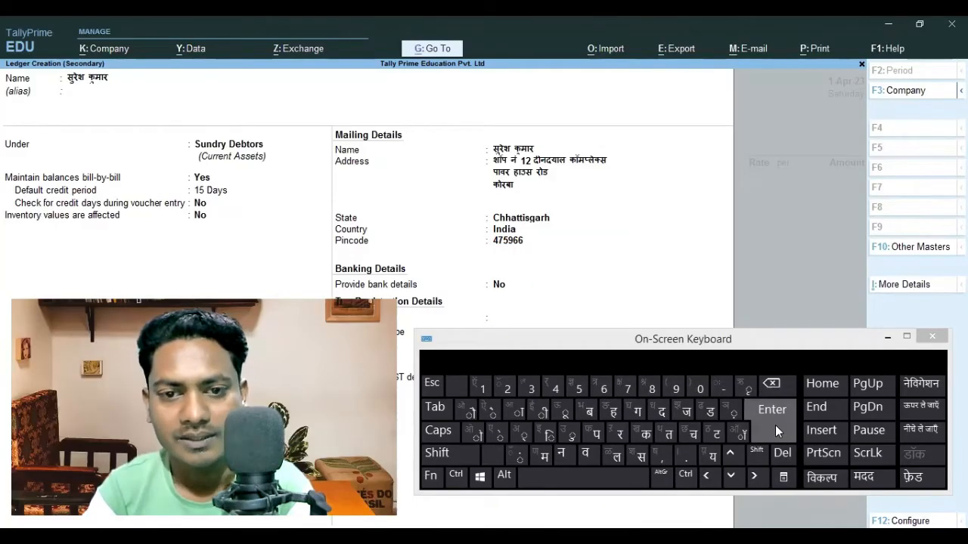
left_click(775, 425)
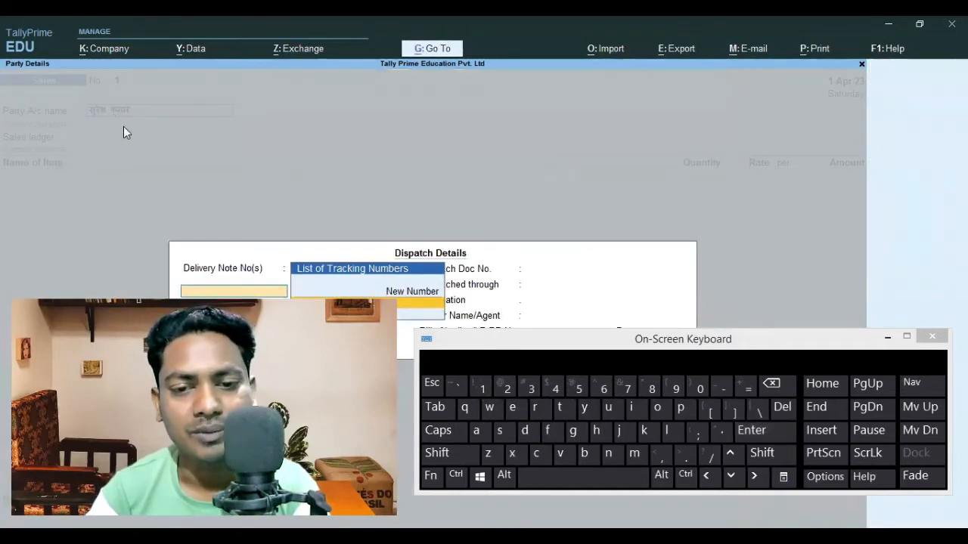
- Accept the voucher's dispatch details with the delivery note as Not Applicable, and accept the party details as filled in
left_click(782, 432)
left_click(783, 434)
left_click(783, 434)
left_click(783, 436)
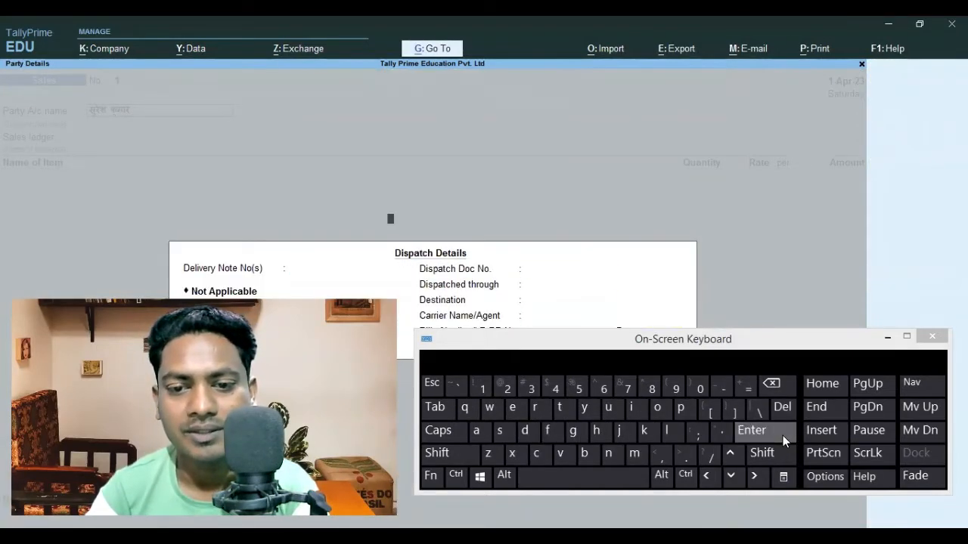
left_click(782, 436)
left_click(782, 436)
left_click(783, 436)
left_click(782, 436)
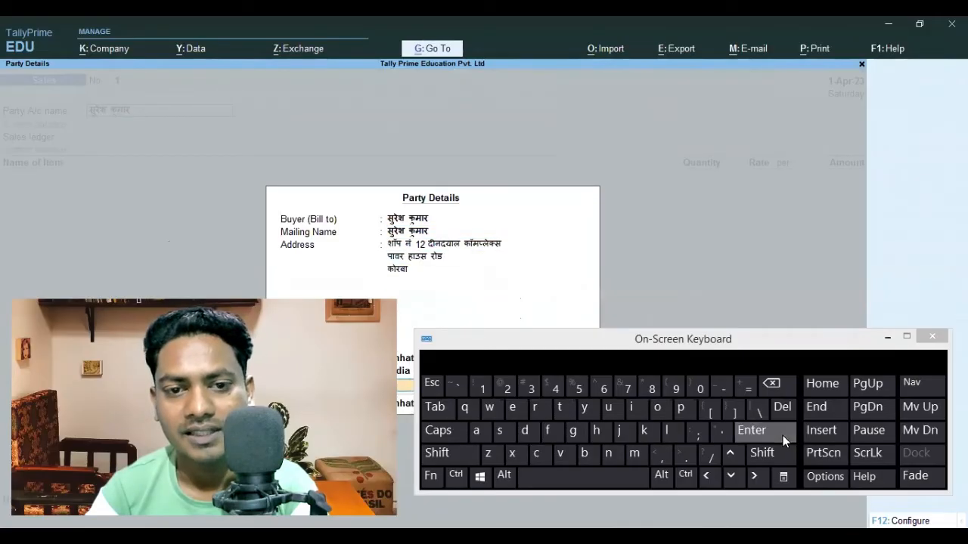
left_click(782, 436)
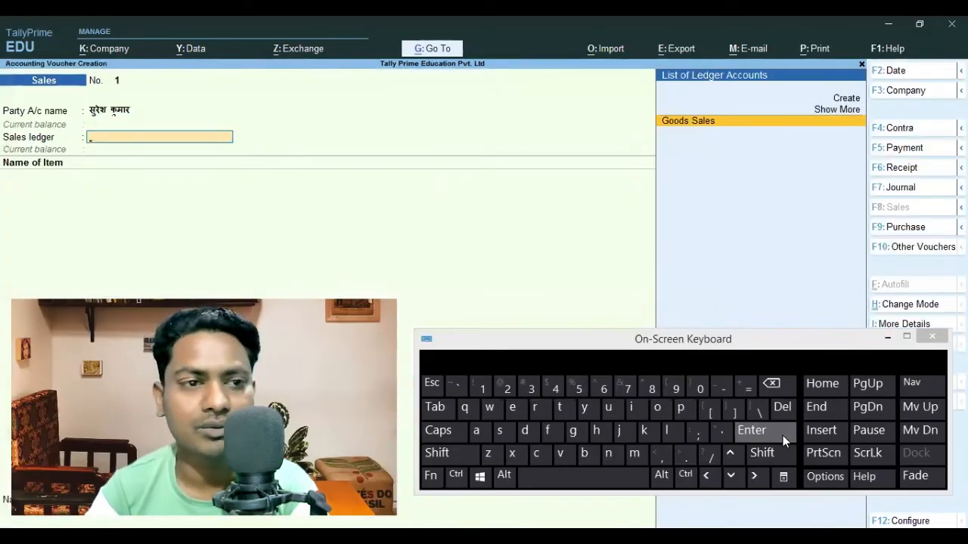
- Start creating a new sales ledger from the voucher's Sales ledger field and switch the input language to Hindi
left_click(846, 98)
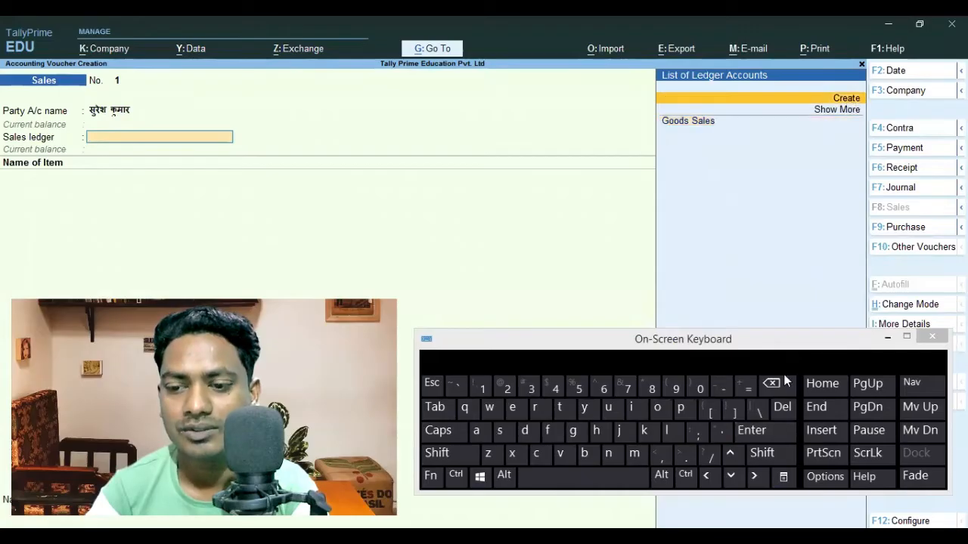
left_click(766, 437)
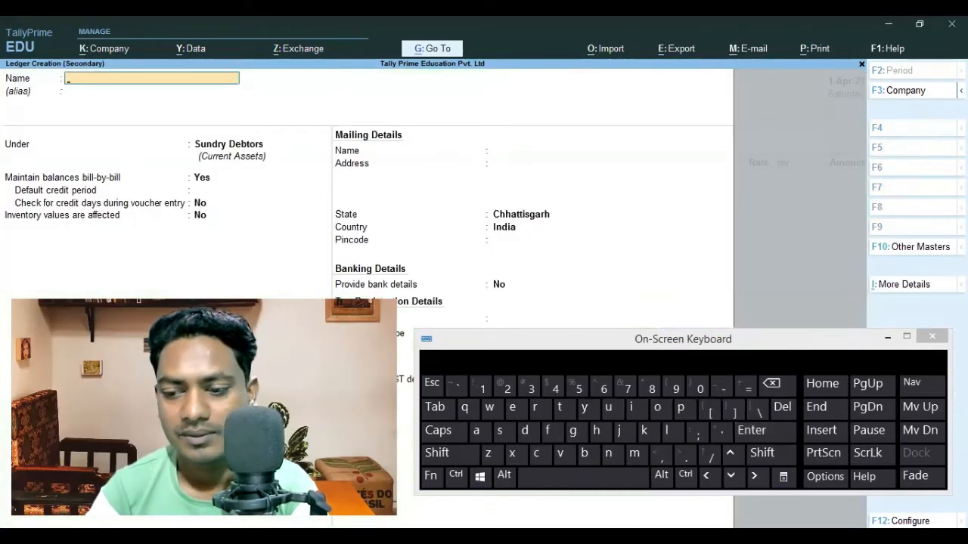
left_click(883, 537)
left_click(959, 408)
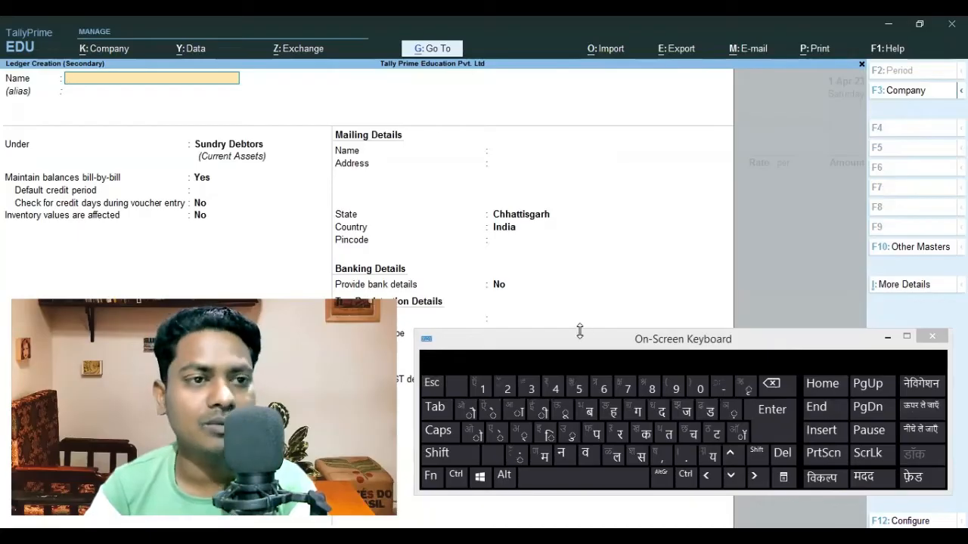
- Name the new sales ledger बल्व सेल्स in Hindi
left_click(587, 418)
left_click(608, 456)
left_click(522, 435)
left_click(585, 454)
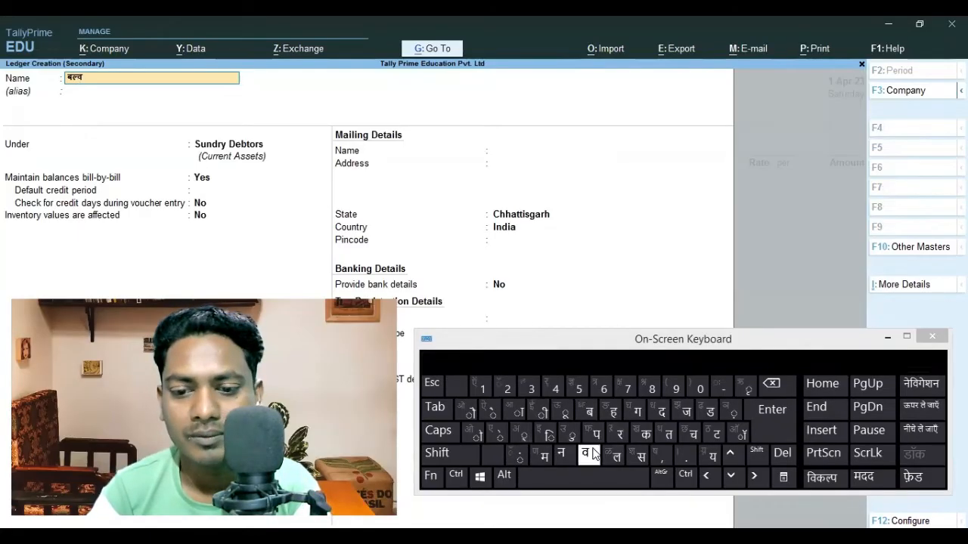
left_click(582, 478)
left_click(640, 457)
left_click(493, 435)
left_click(611, 457)
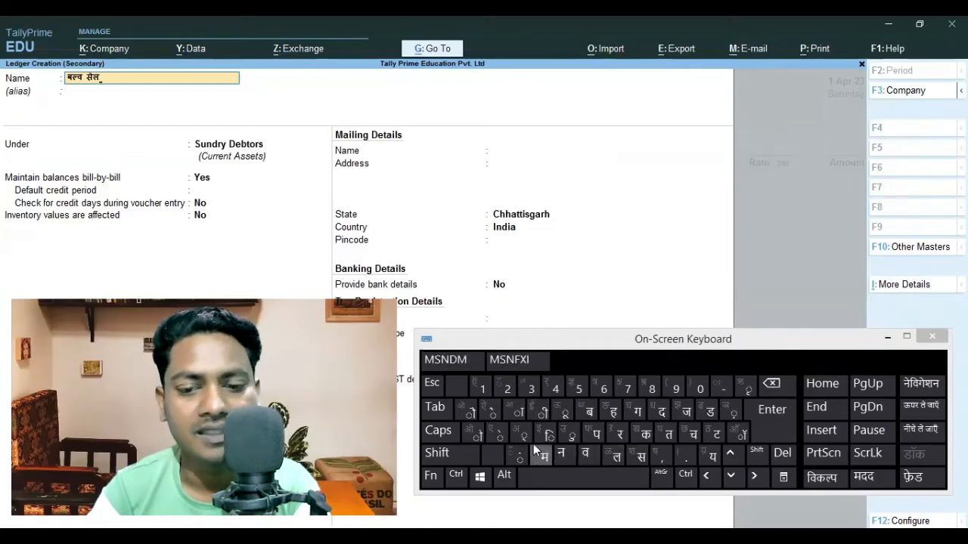
left_click(521, 435)
left_click(640, 457)
left_click(772, 412)
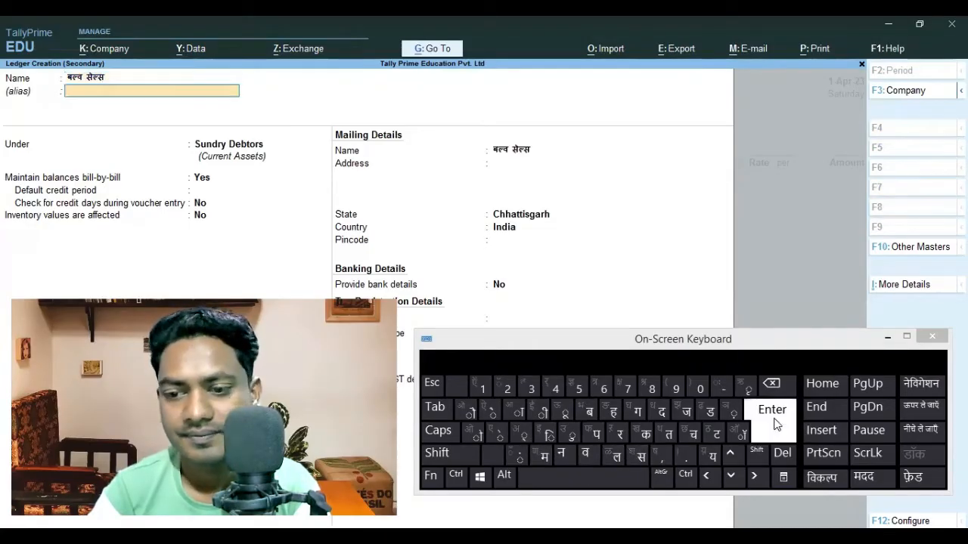
- Place the ledger under Sales Accounts, accept its remaining default settings and save it for use in the voucher
left_click(887, 338)
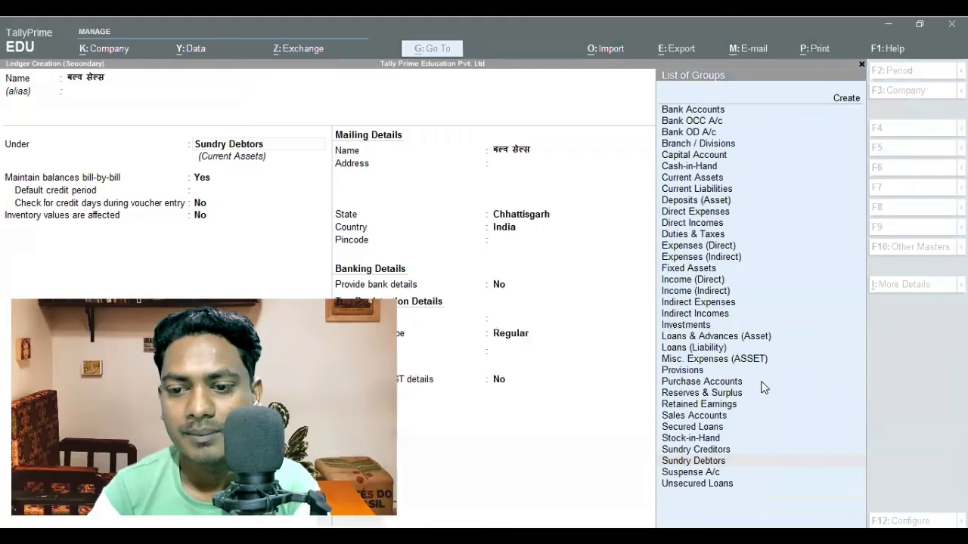
left_click(694, 416)
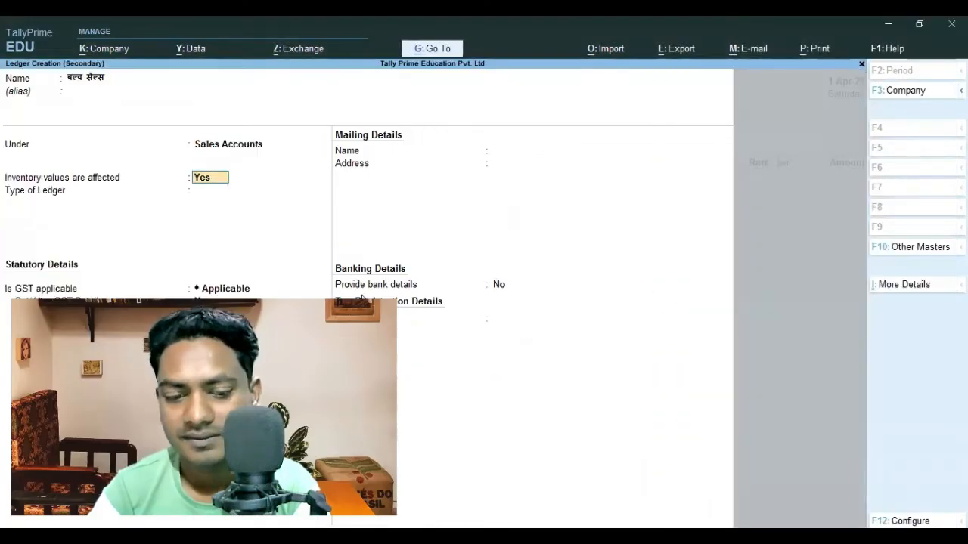
left_click(781, 420)
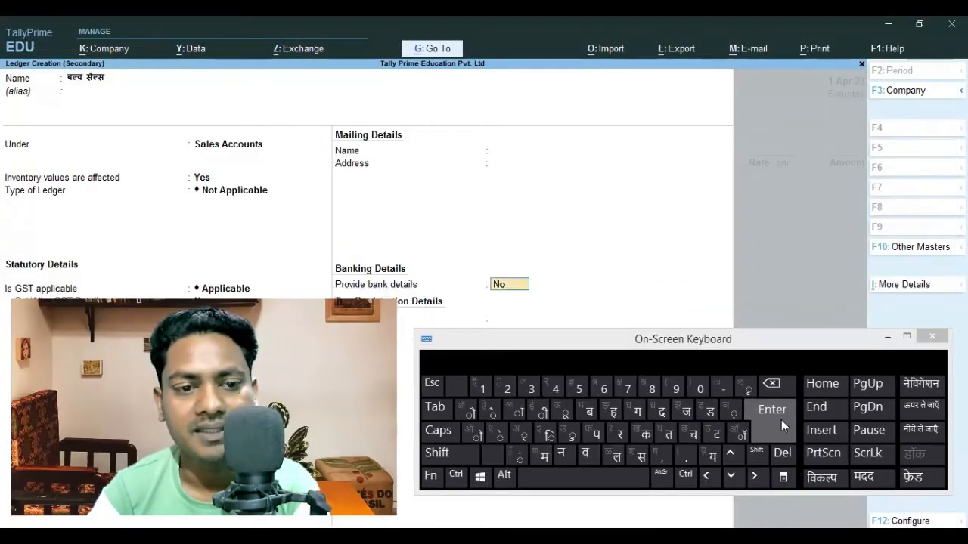
left_click(781, 420)
left_click(781, 421)
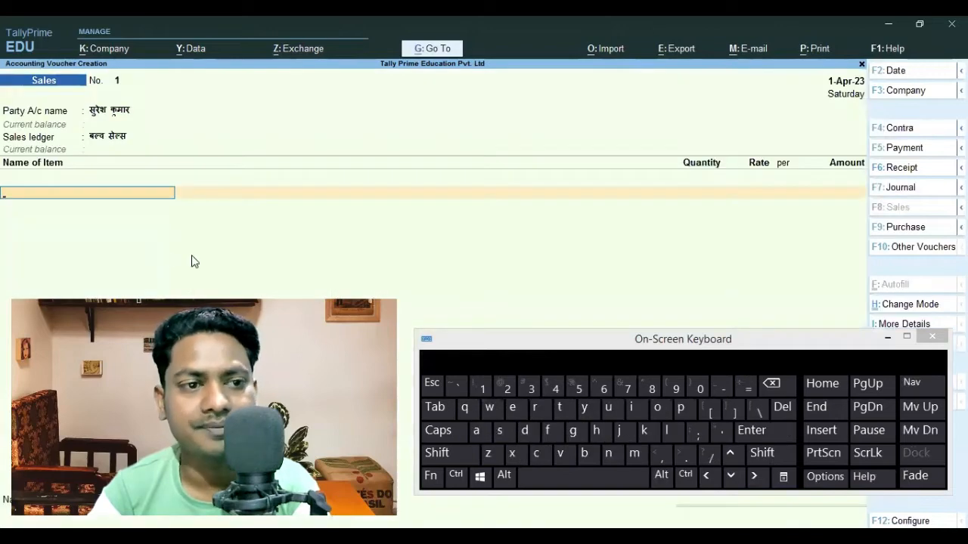
- Start creating a new stock item from the voucher's item line and switch the input language to Hindi
left_click(570, 474)
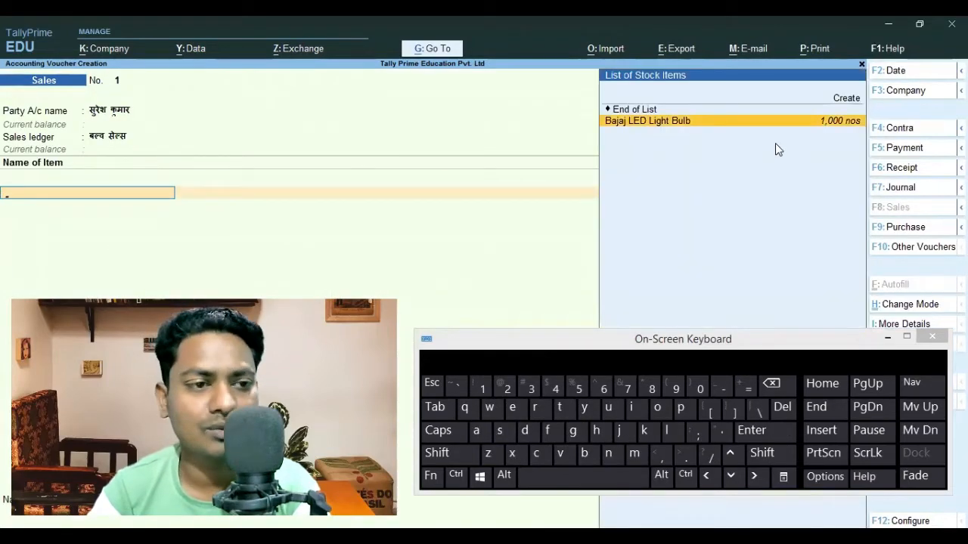
left_click(841, 98)
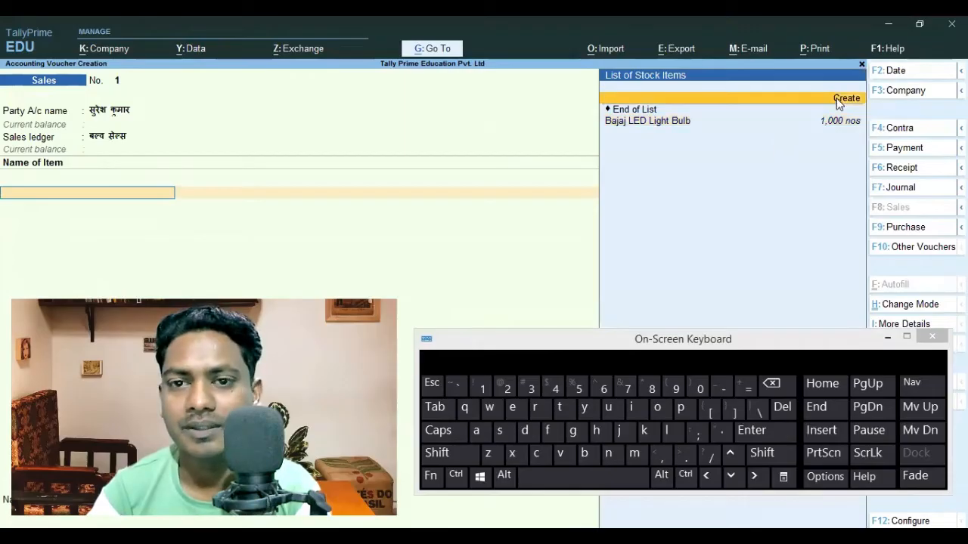
left_click(755, 428)
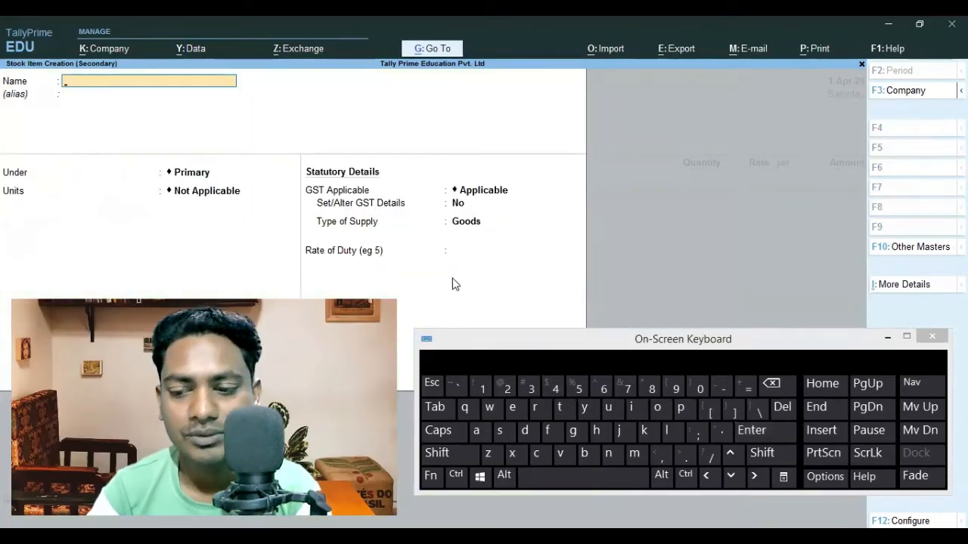
key("super+space")
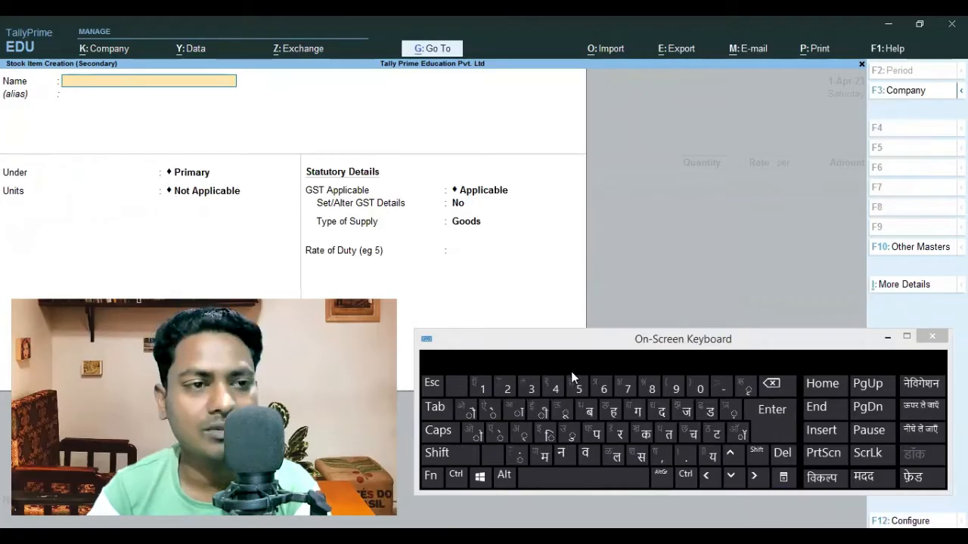
- Begin the stock item's name in Hindi with एल ए डी
left_click(463, 453)
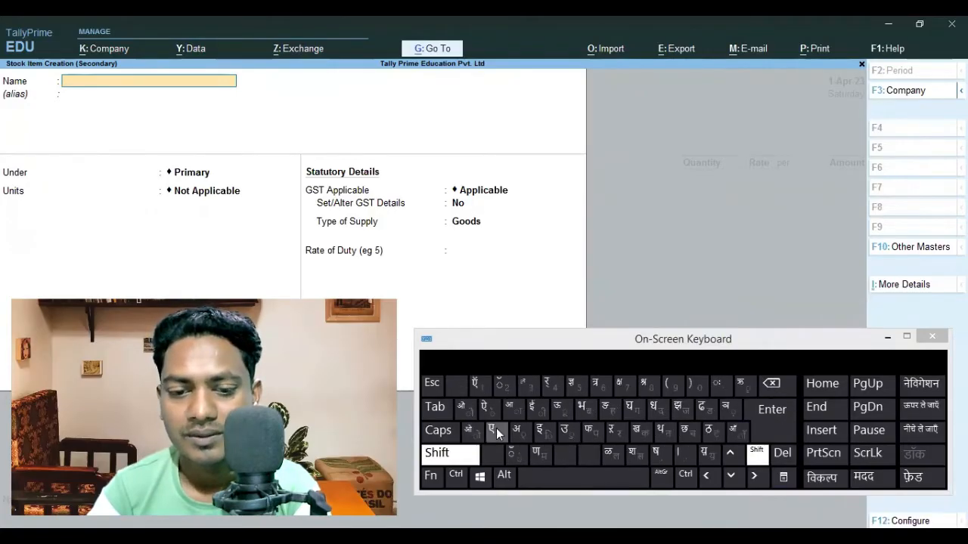
left_click(496, 428)
left_click(614, 455)
left_click(606, 471)
left_click(452, 453)
left_click(499, 432)
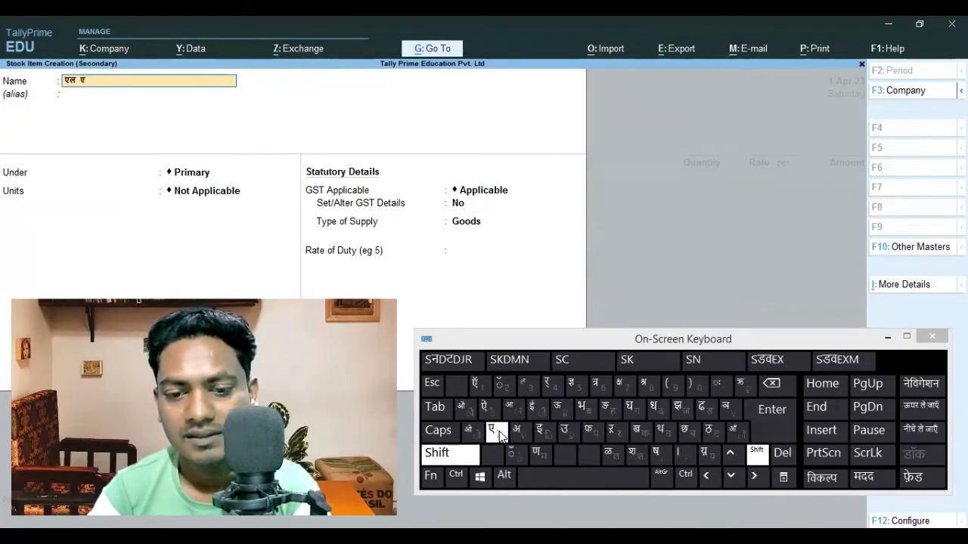
left_click(582, 478)
left_click(709, 410)
left_click(531, 410)
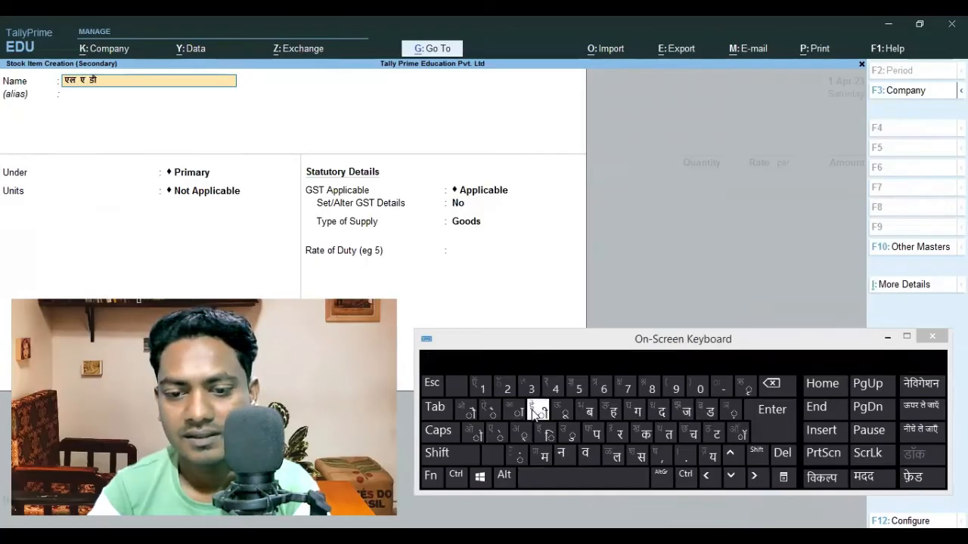
- Complete the stock item's name with बल्व and place the item under the LED Bulb group
left_click(564, 478)
left_click(589, 410)
left_click(617, 455)
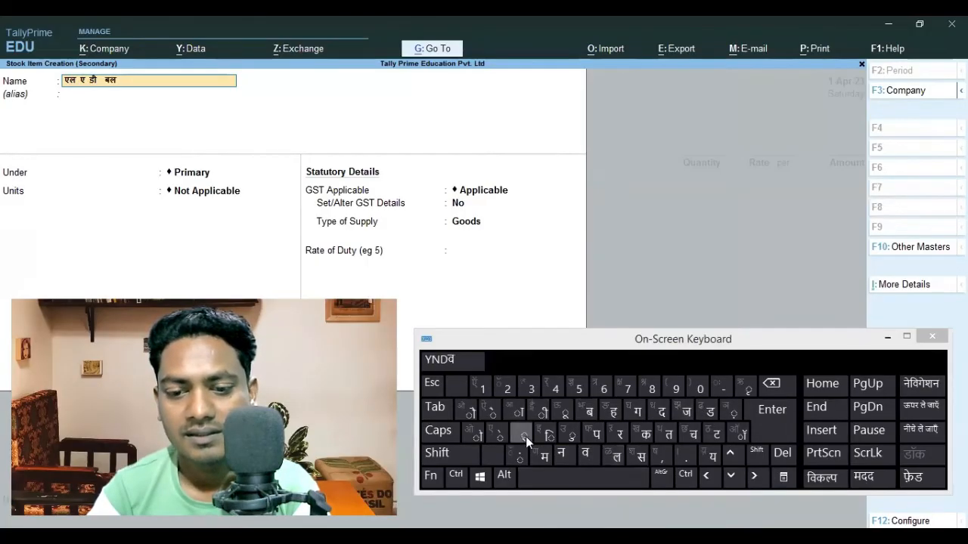
left_click(601, 450)
left_click(786, 417)
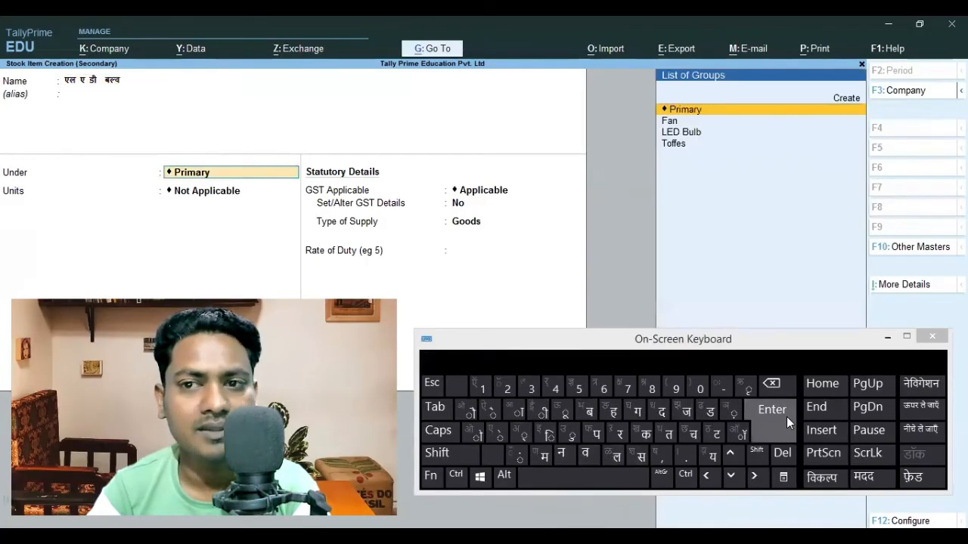
left_click(671, 137)
left_click(771, 409)
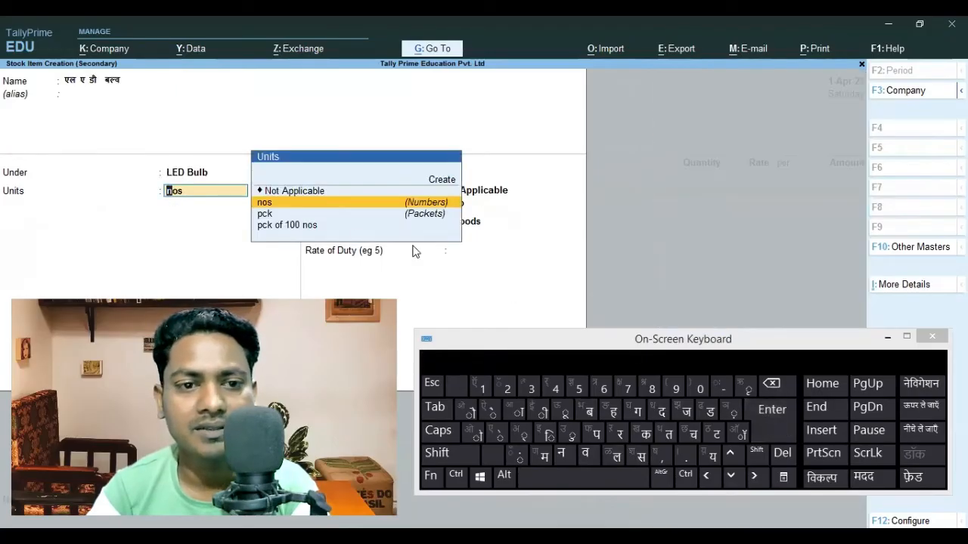
- Set the stock item's unit to nos, accept its default statutory details and save the item
left_click(776, 415)
left_click(776, 415)
left_click(777, 415)
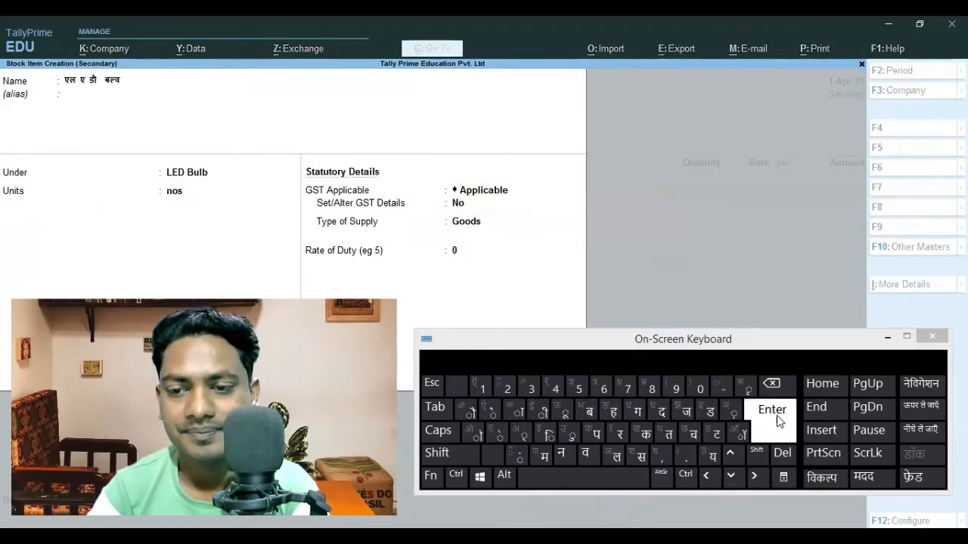
left_click(777, 415)
left_click(776, 416)
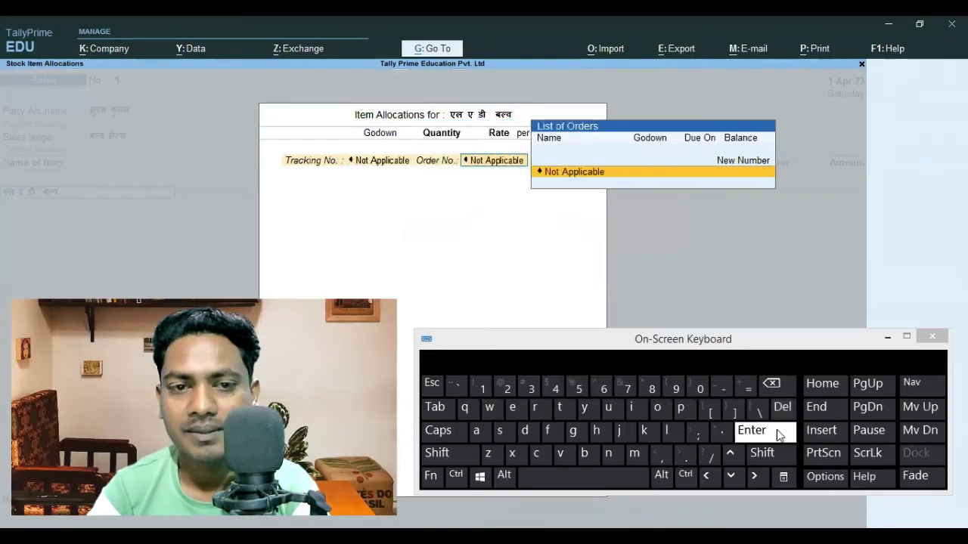
- Leave the order number as Not Applicable and allocate 10 nos of the item from the location named Godown
left_click(776, 429)
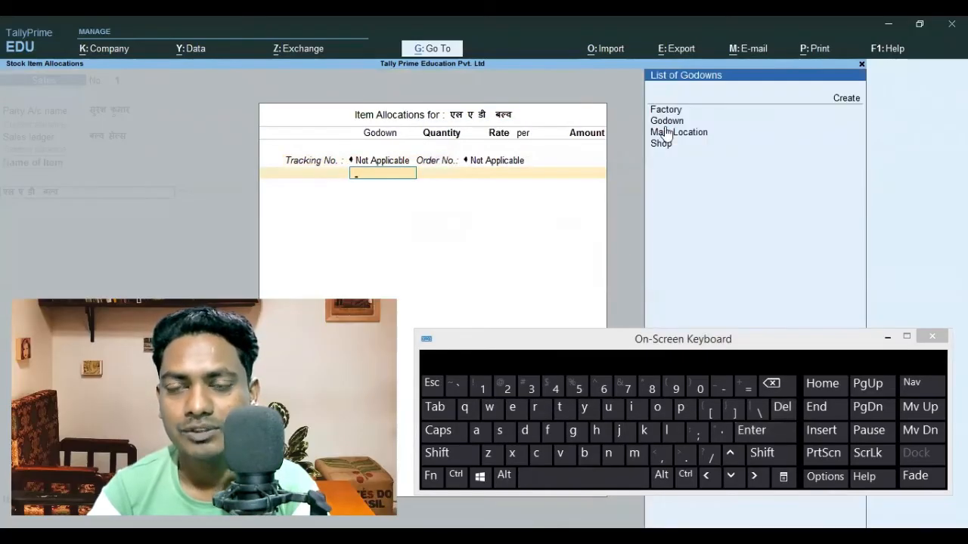
left_click(769, 430)
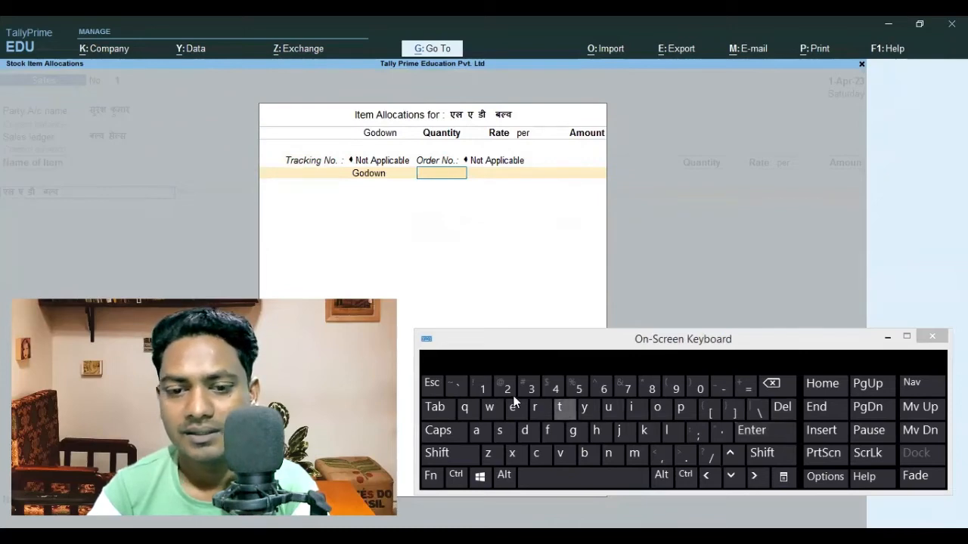
left_click(493, 387)
left_click(701, 389)
left_click(770, 431)
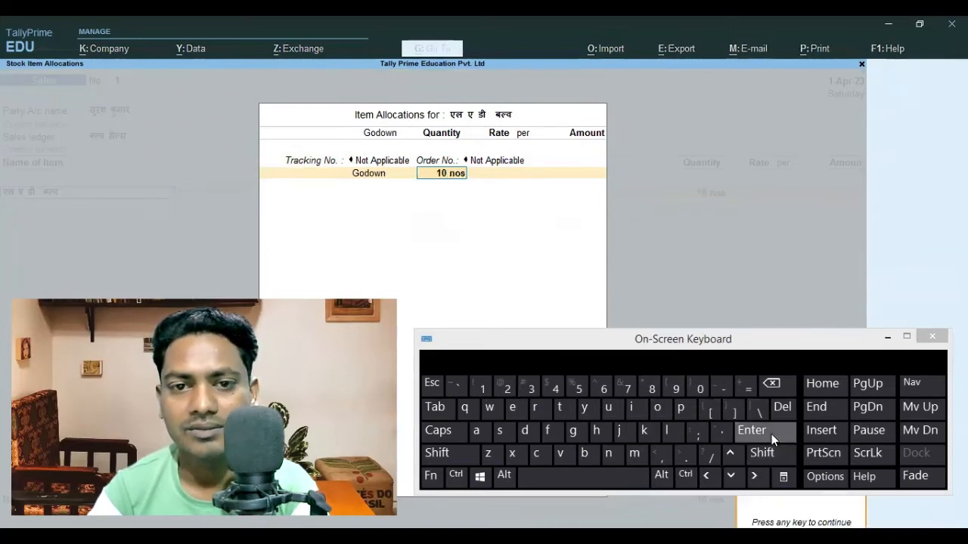
- Set the item's rate to 100 per nos and accept its allocation and amount in the voucher
left_click(492, 387)
left_click(700, 389)
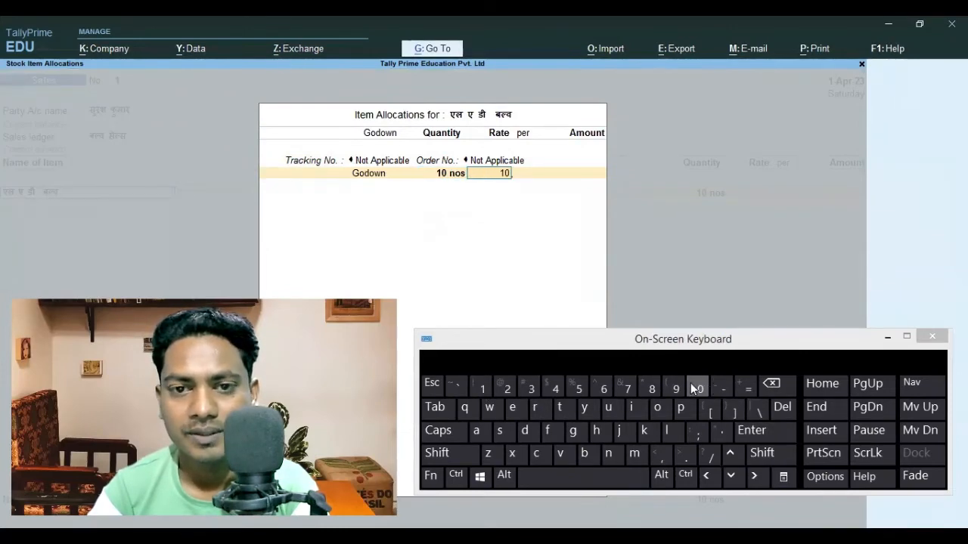
left_click(700, 388)
left_click(776, 432)
left_click(777, 433)
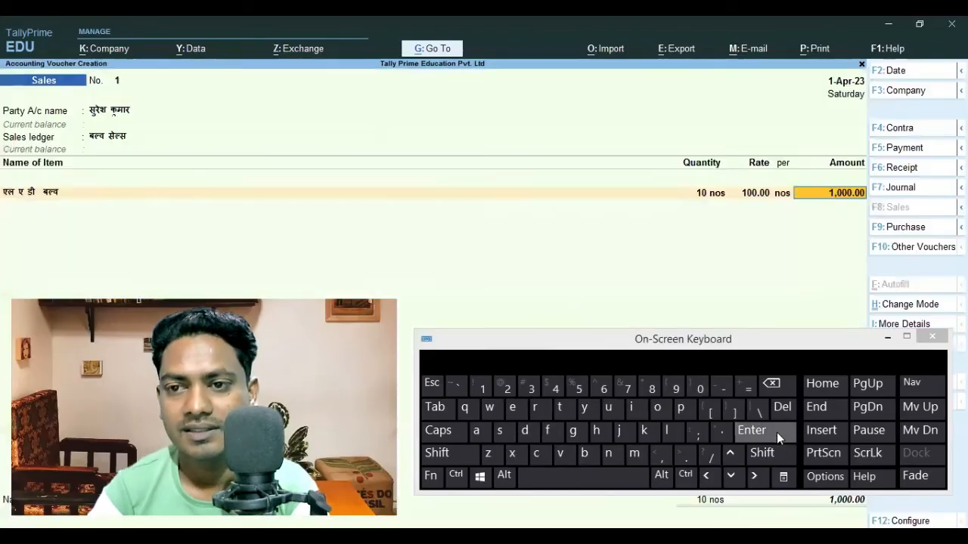
left_click(777, 432)
left_click(777, 432)
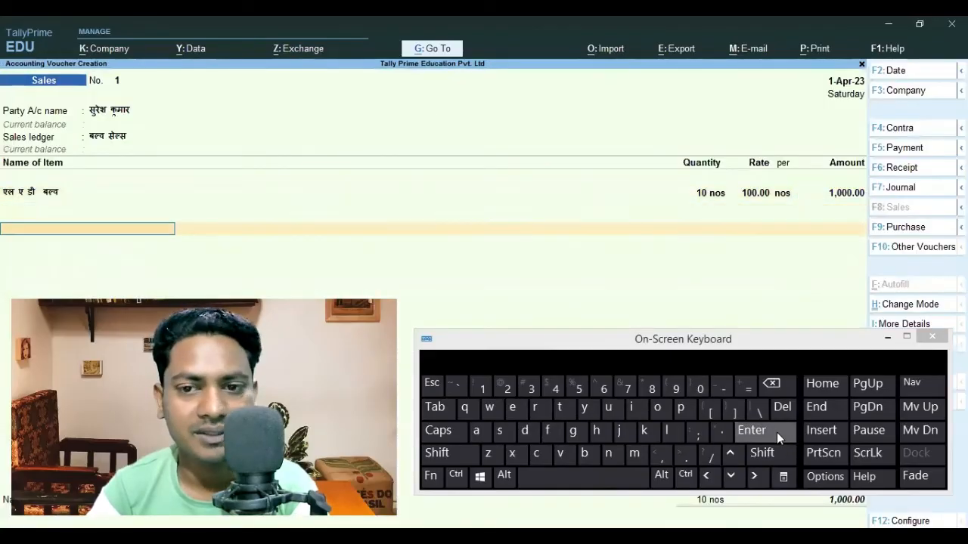
- End the item list, leave the narration empty and save the sales voucher
left_click(777, 433)
left_click(776, 433)
left_click(777, 433)
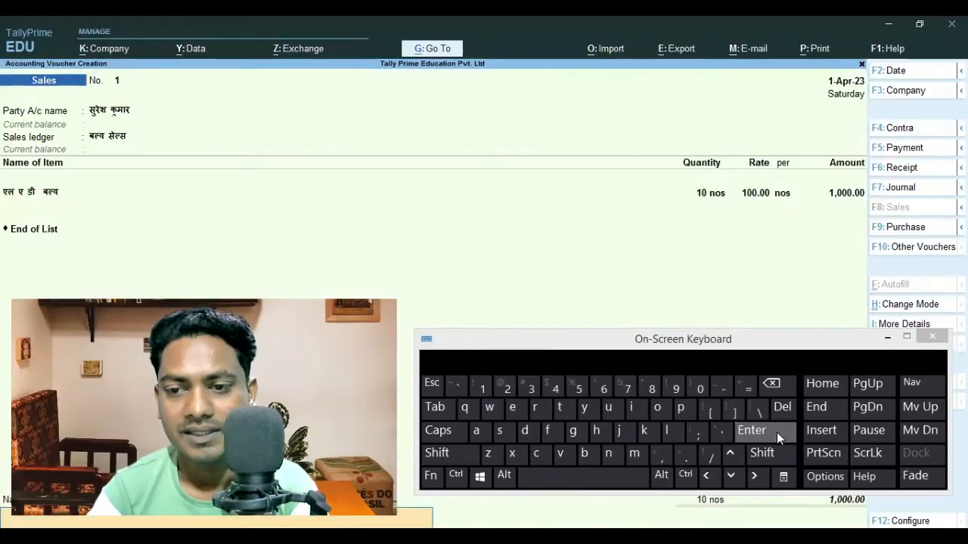
left_click(777, 433)
left_click(776, 433)
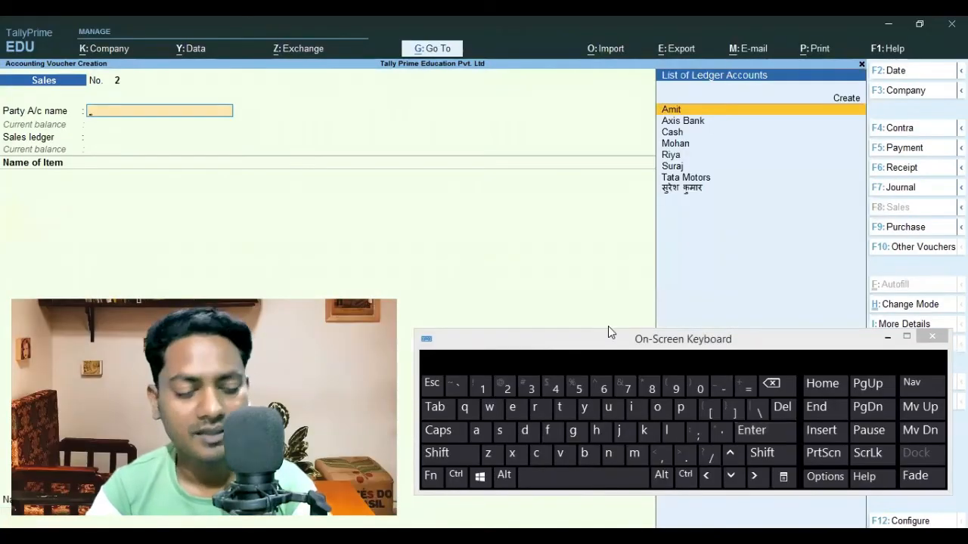
- Leave voucher creation, put the on-screen keyboard away and open the saved Sales voucher from the Day Book
key("Escape")
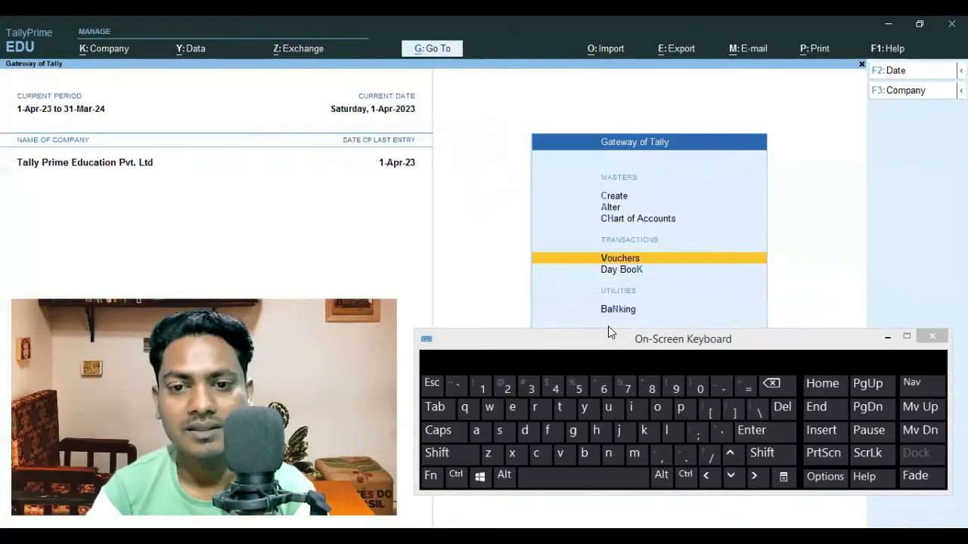
left_click(622, 271)
left_click(887, 335)
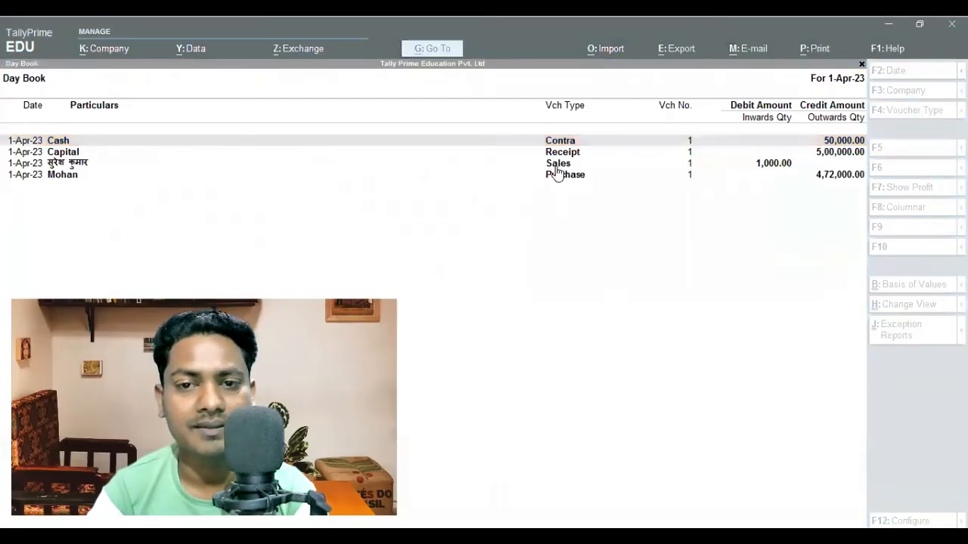
left_click(558, 163)
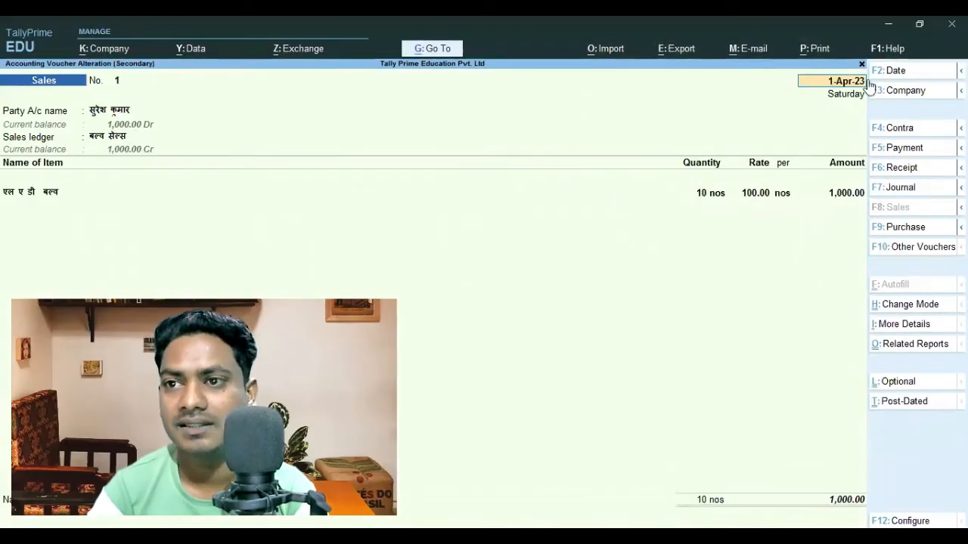
- Preview the sales voucher's printed invoice and zoom in to check its Hindi details
left_click(817, 50)
key("Return")
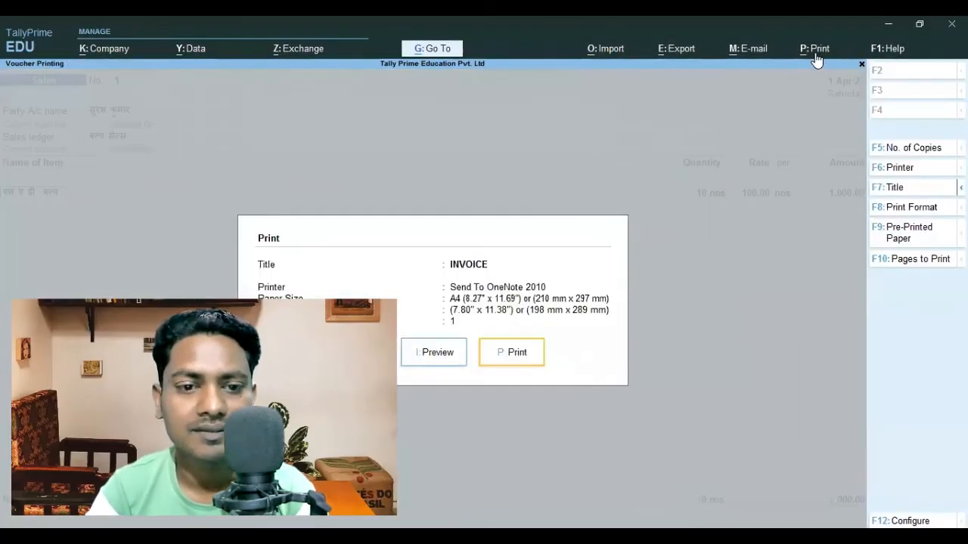
left_click(457, 363)
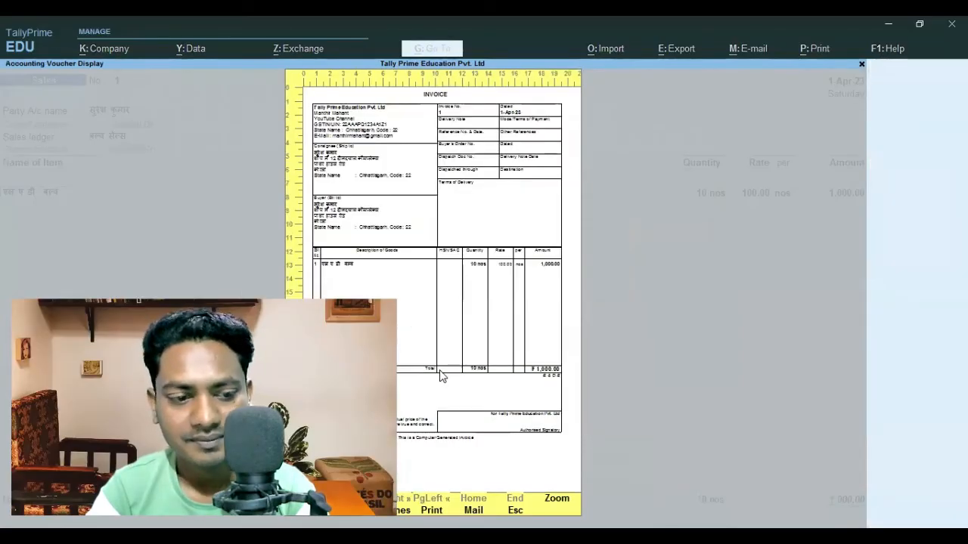
left_click(556, 502)
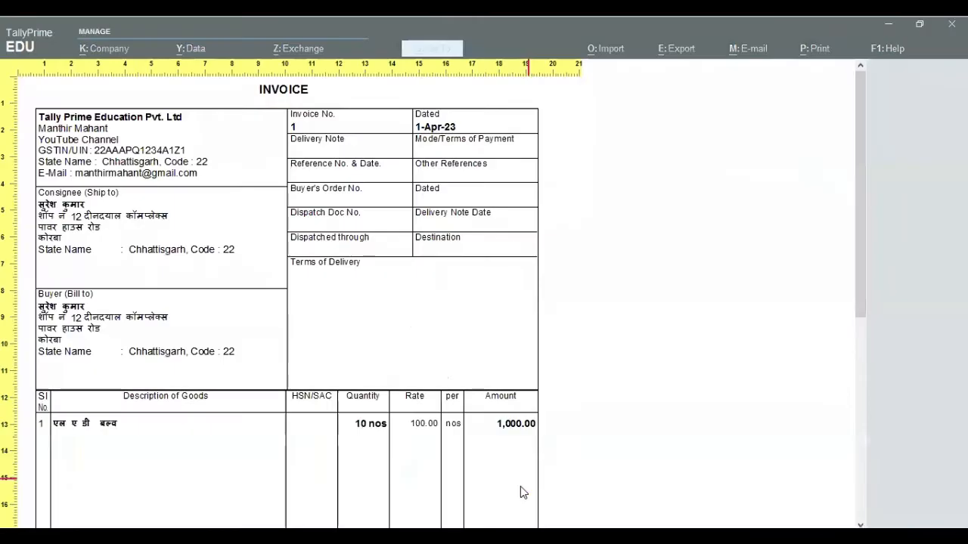